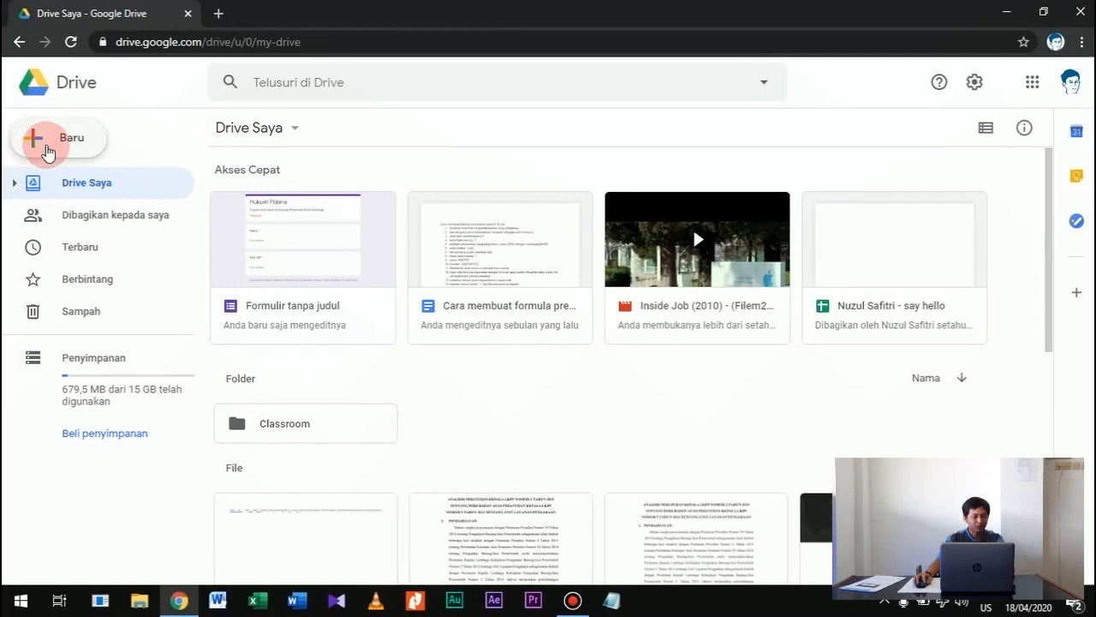
- Create a new blank Google Form from My Drive
{"action": "left_click", "coordinate": [47, 150]}
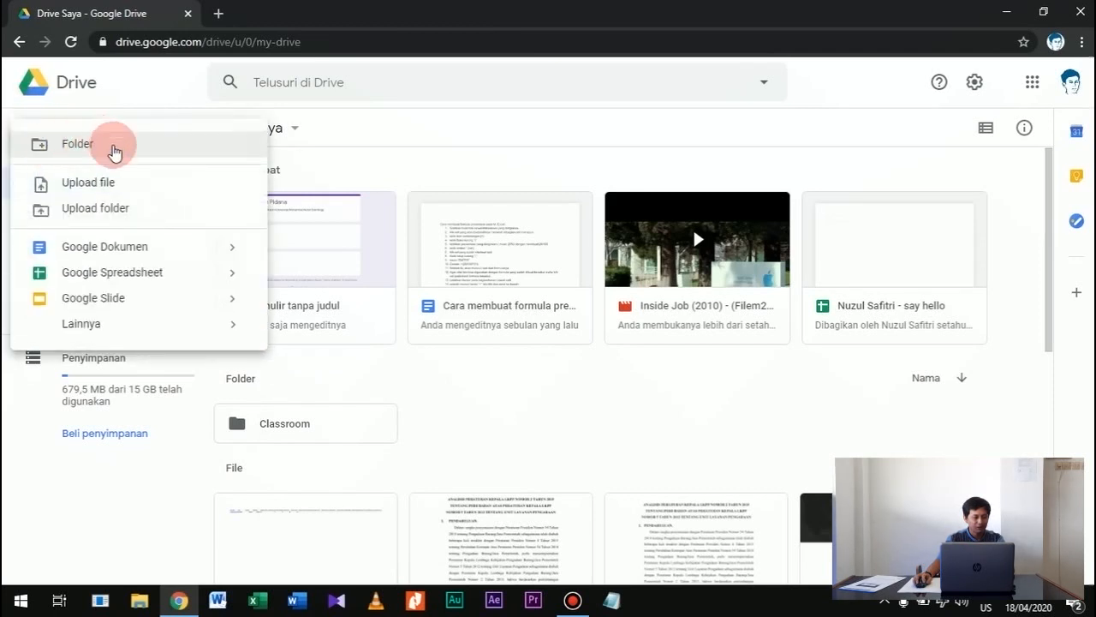
{"action": "mouse_move", "coordinate": [99, 323]}
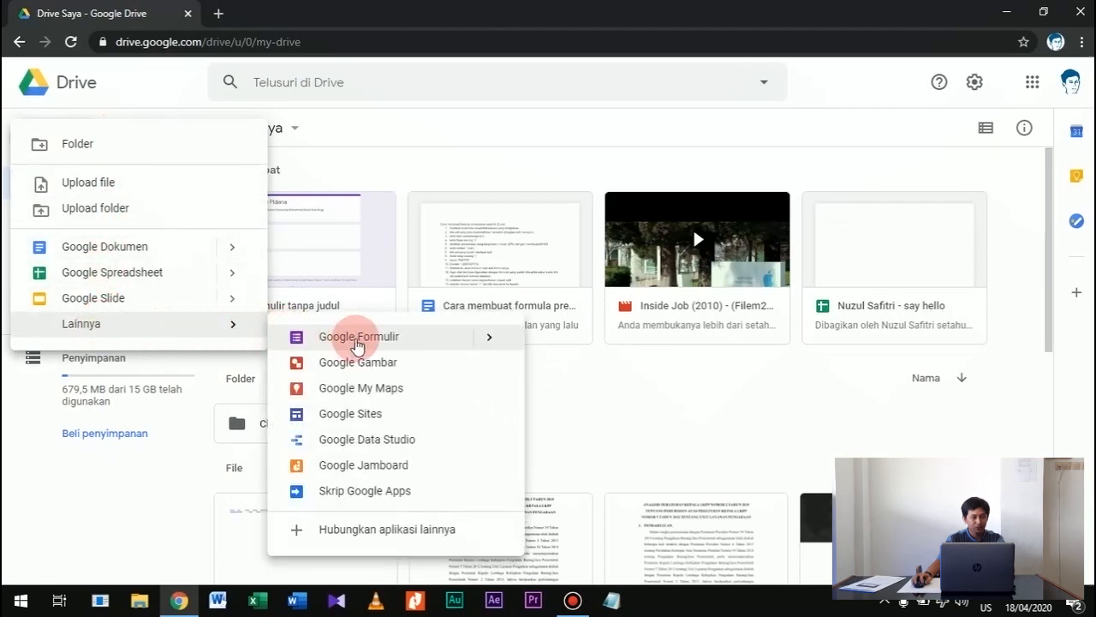
{"action": "left_click", "coordinate": [358, 336]}
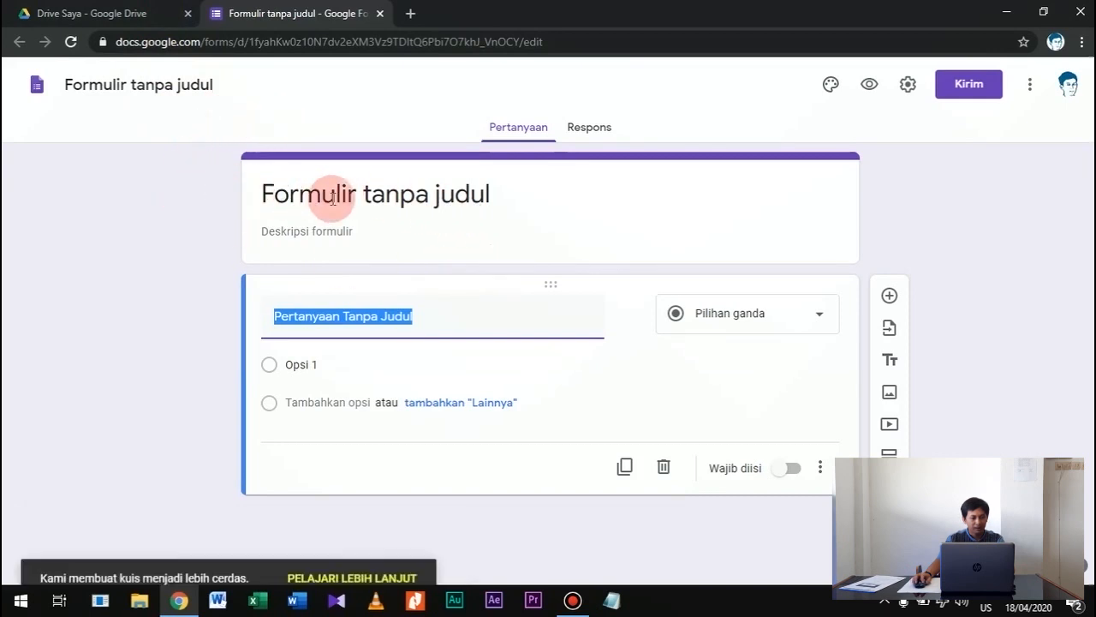
- Replace the form's default title with "Hukum Pidana"
{"action": "left_click", "coordinate": [579, 196]}
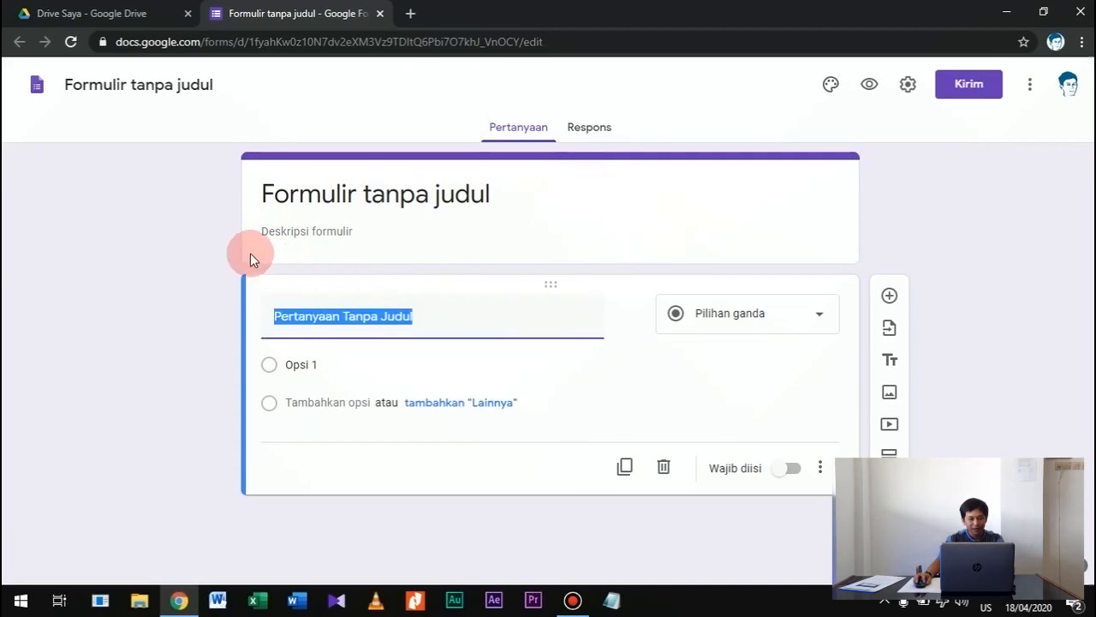
{"action": "left_click", "coordinate": [400, 195]}
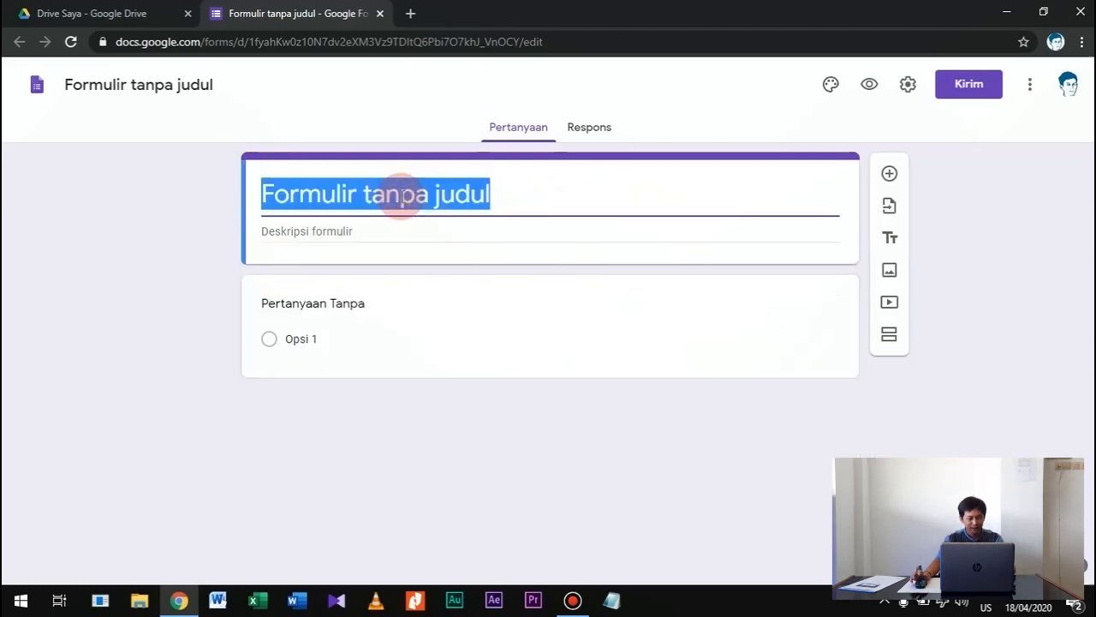
{"action": "type", "text": "Hukum"}
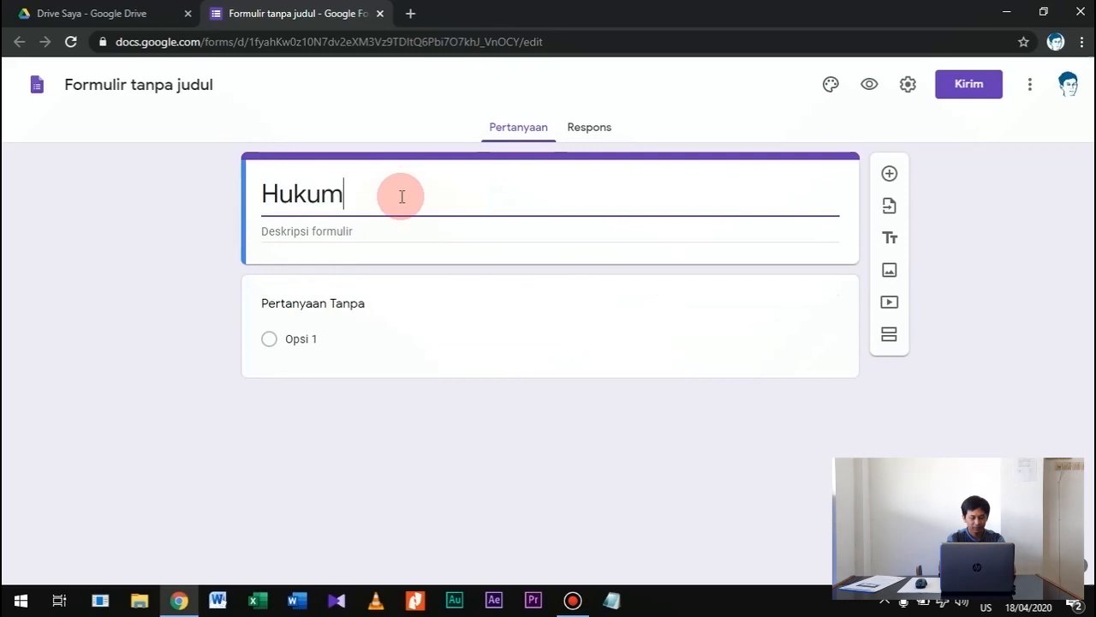
{"action": "type", "text": " Pidana"}
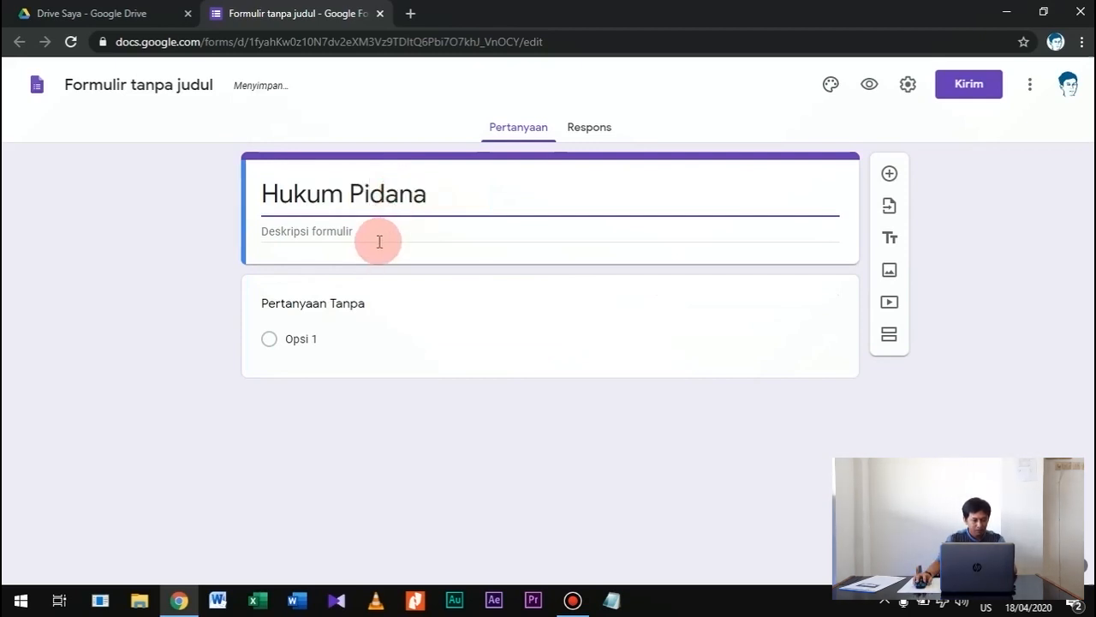
- Enter the form description "Prodi Hukum, Universitas Mohammad Natsir Bukittinggi"
{"action": "left_click", "coordinate": [354, 231]}
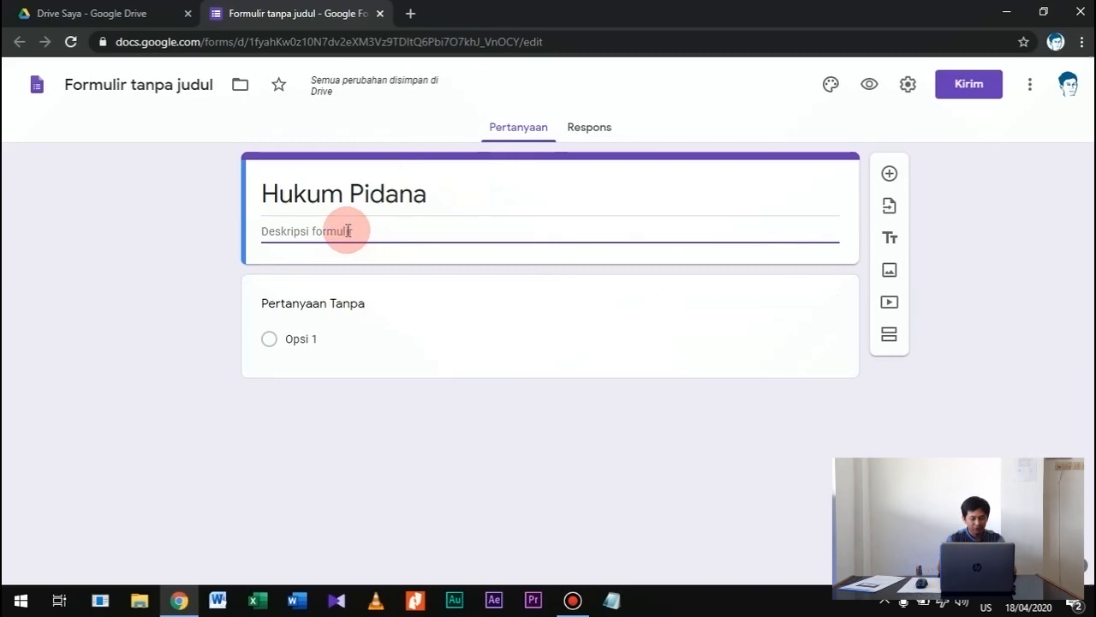
{"action": "type", "text": "Prodi H"}
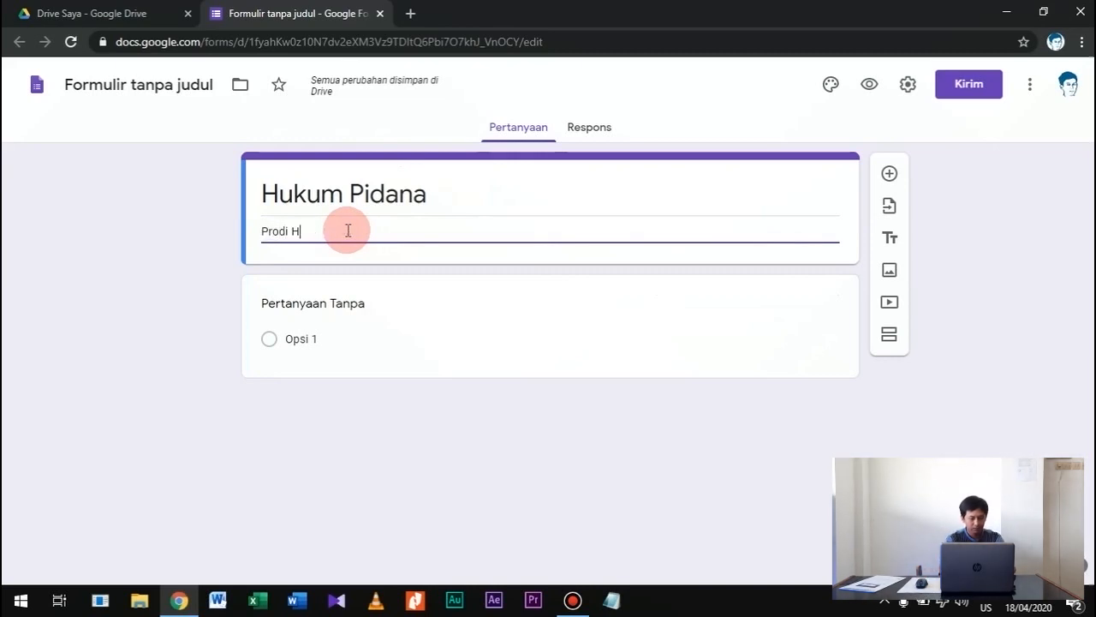
{"action": "type", "text": "ukum"}
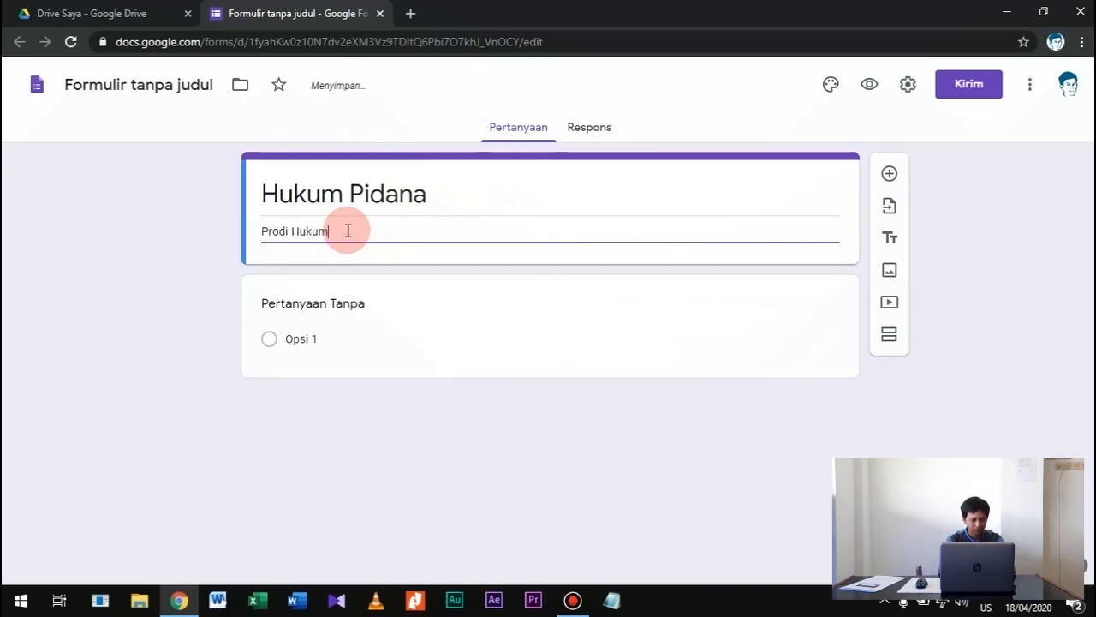
{"action": "type", "text": ", Uni"}
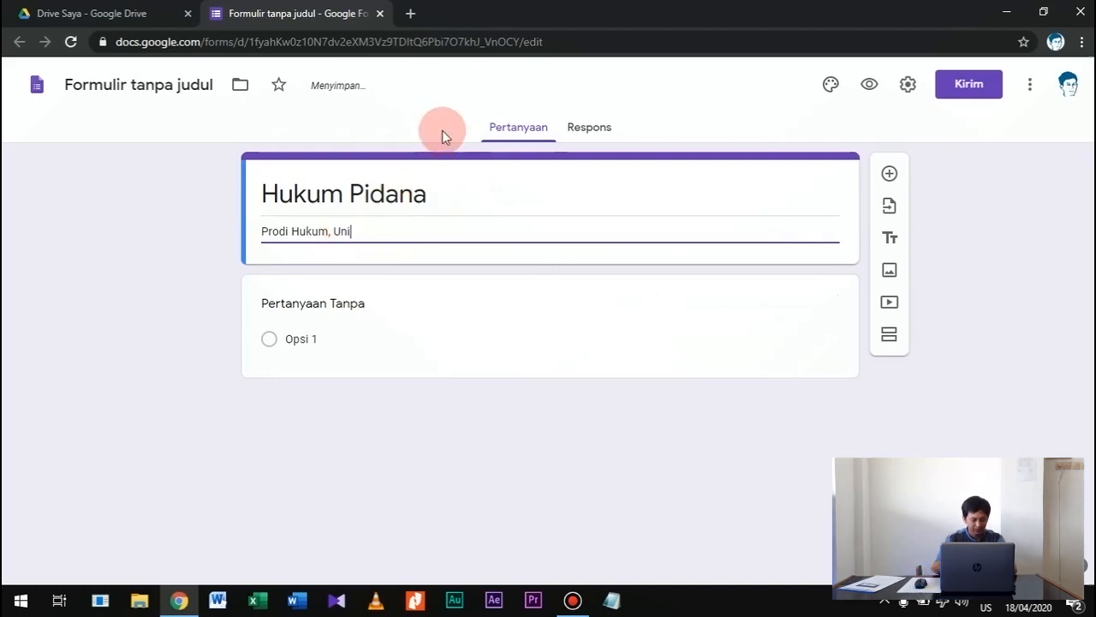
{"action": "type", "text": "versitas"}
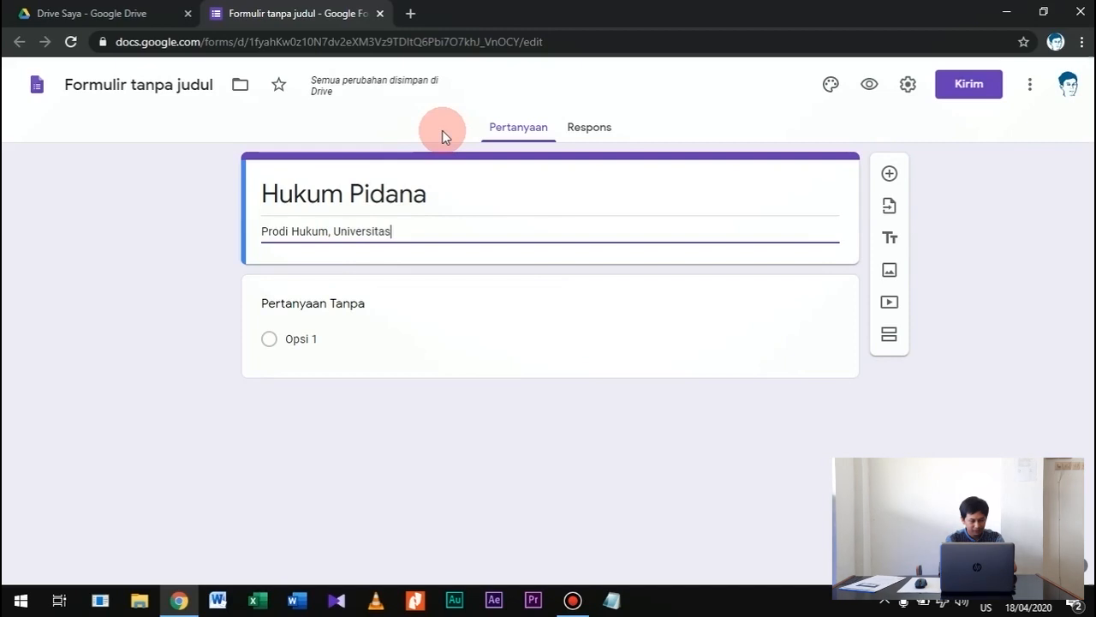
{"action": "type", "text": " MOhamma"}
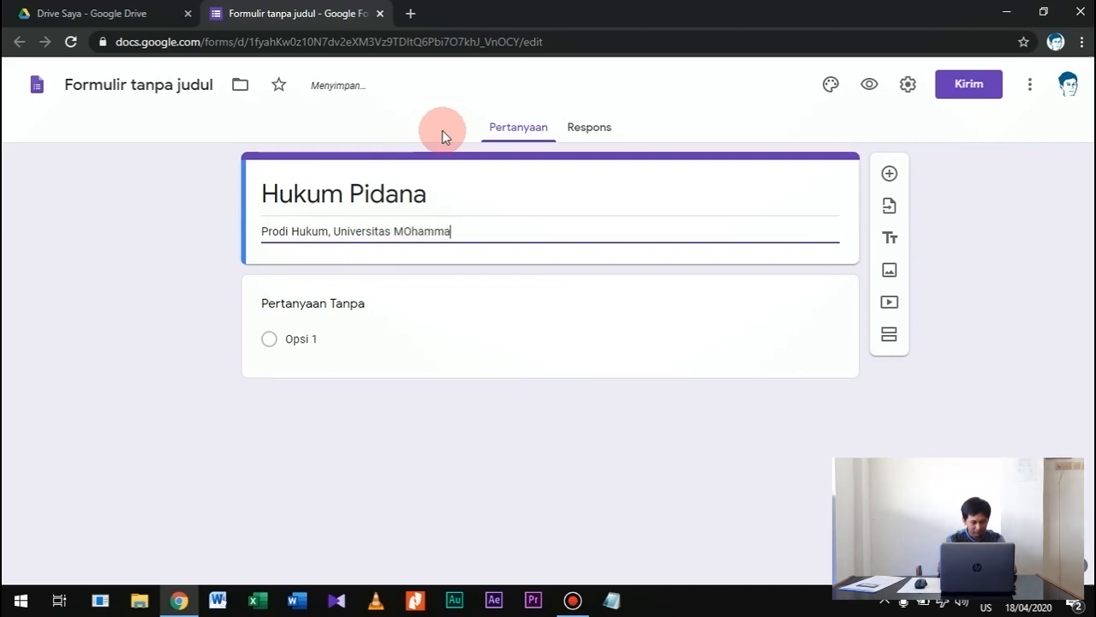
{"action": "type", "text": "d Na"}
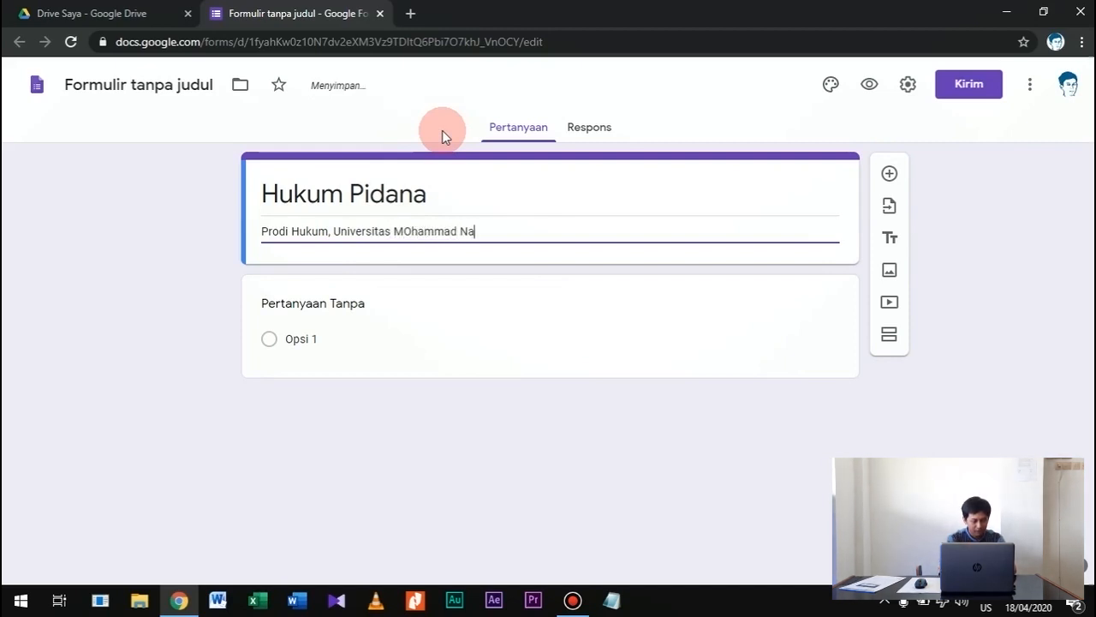
{"action": "type", "text": "tsi"}
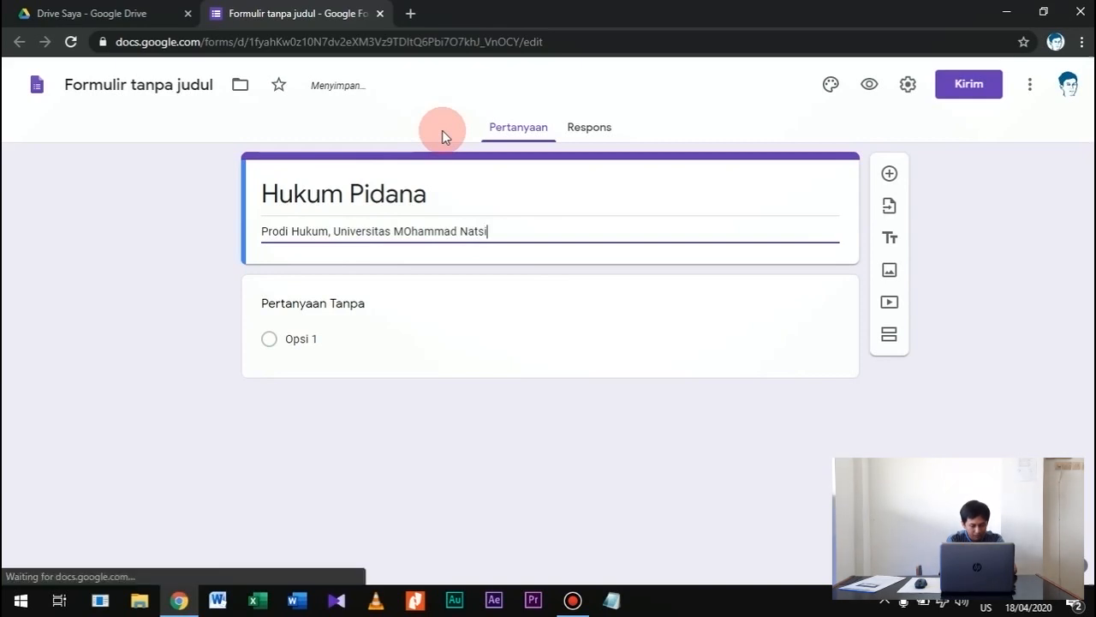
{"action": "type", "text": "r BUki"}
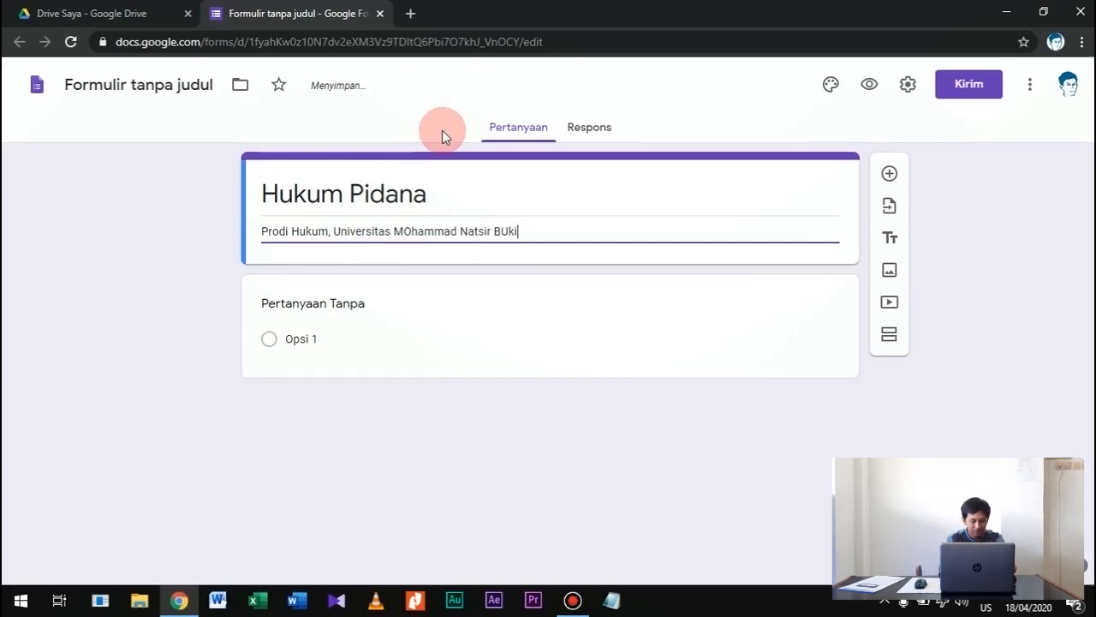
{"action": "type", "text": "ttinggi"}
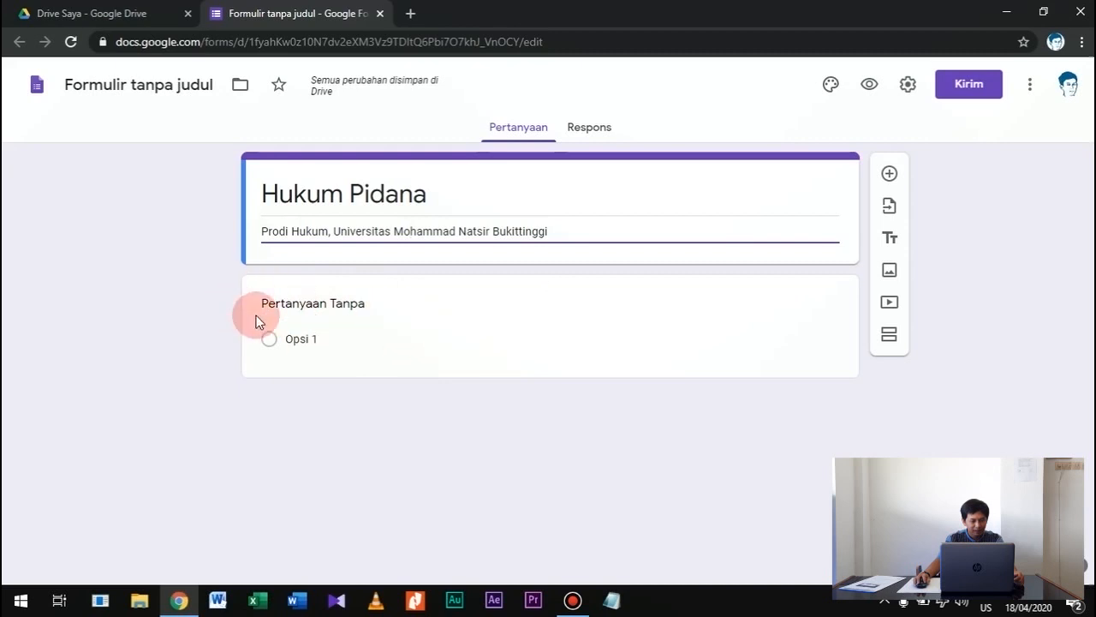
- Turn the first question into a required short-answer question titled "Nama"
{"action": "left_click", "coordinate": [340, 303]}
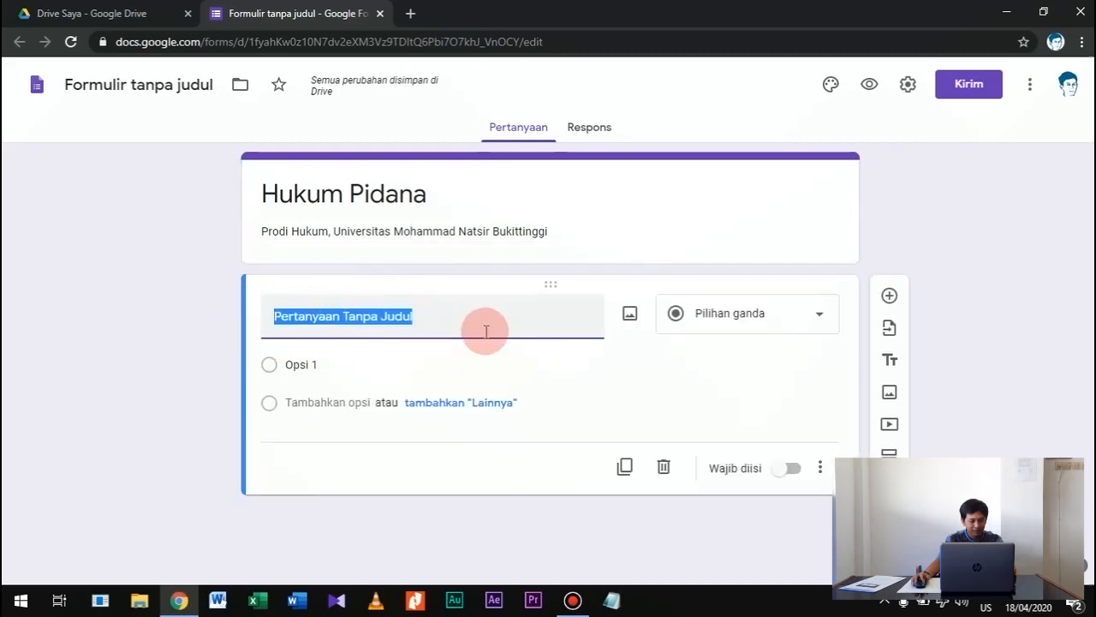
{"action": "type", "text": "Nama"}
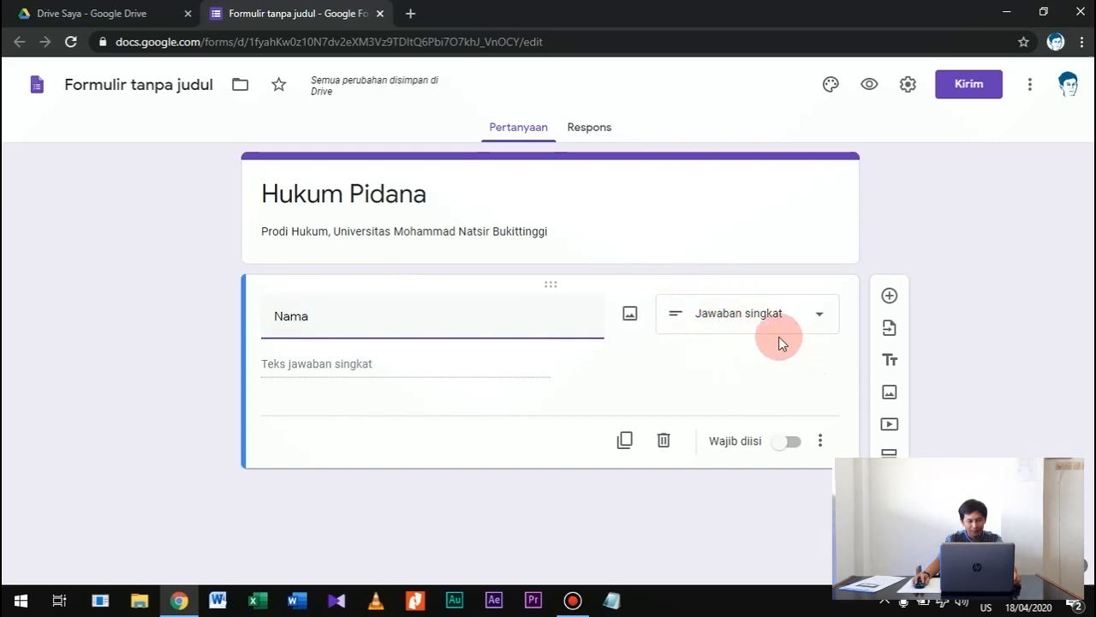
{"action": "left_click", "coordinate": [762, 319]}
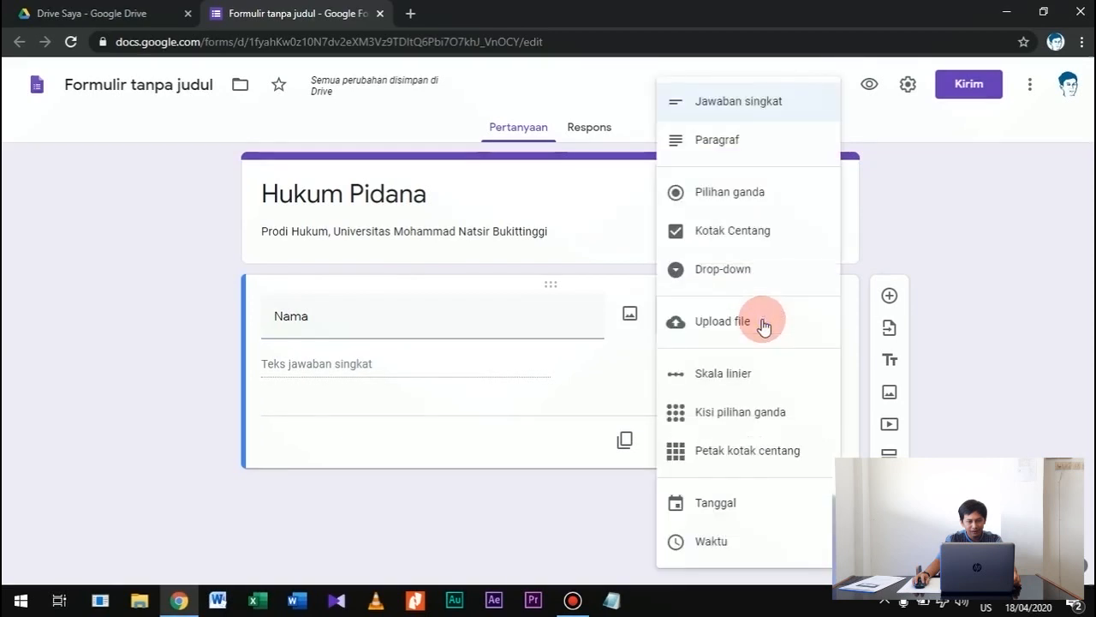
{"action": "left_click", "coordinate": [719, 103]}
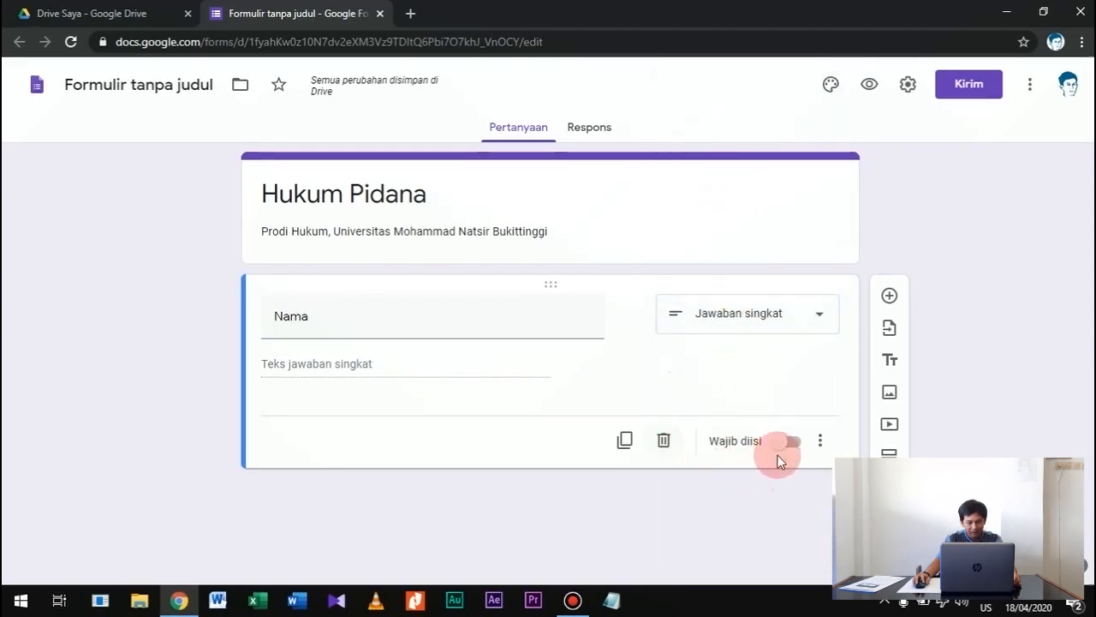
{"action": "left_click", "coordinate": [798, 442]}
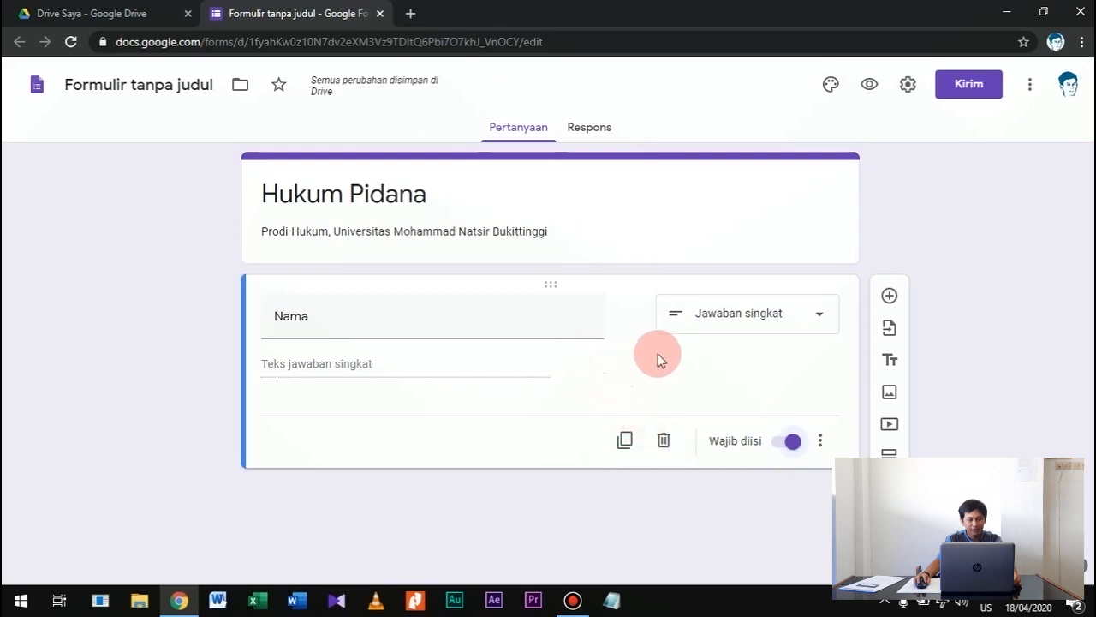
- Add a second question of the short-answer type, titled "NIM / No. BP"
{"action": "left_click", "coordinate": [889, 297]}
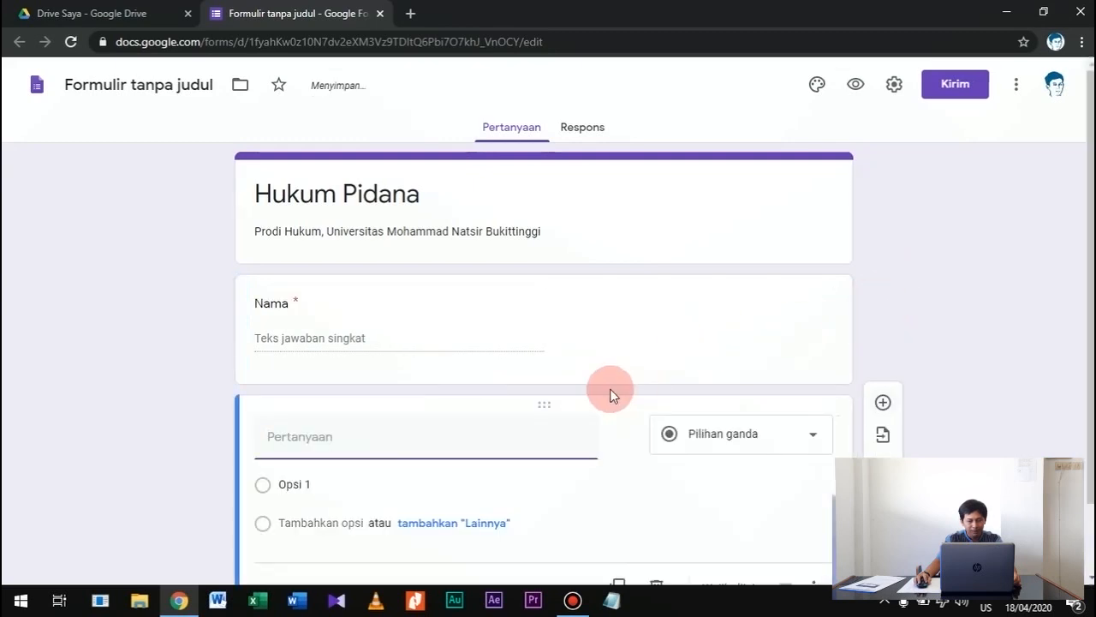
{"action": "left_click", "coordinate": [728, 448]}
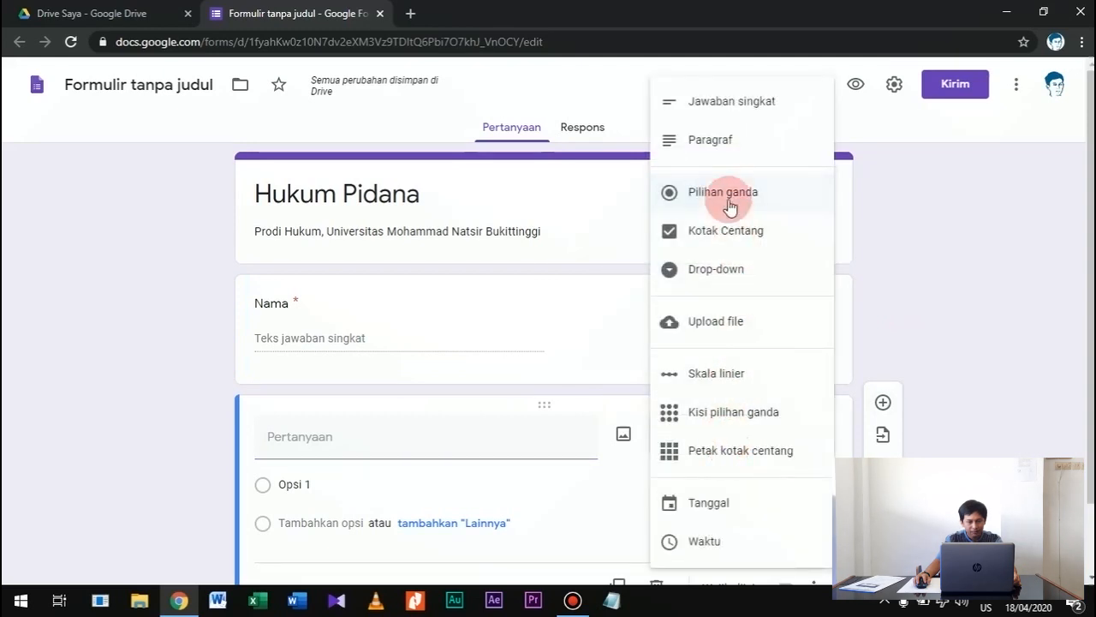
{"action": "left_click", "coordinate": [726, 102]}
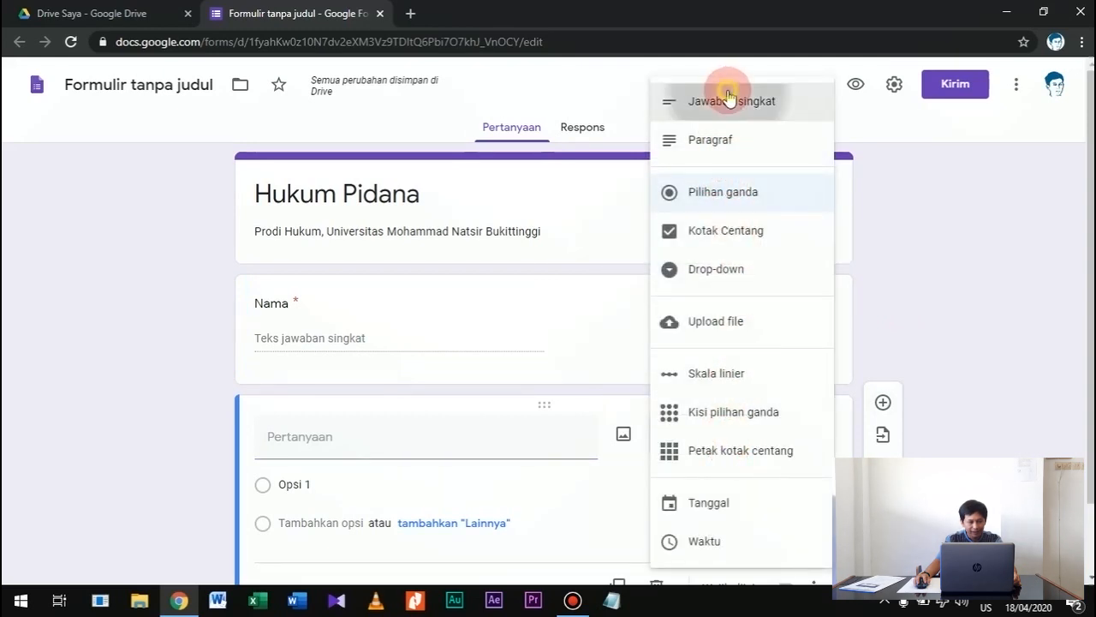
{"action": "left_click", "coordinate": [363, 434]}
{"action": "type", "text": "NIM"}
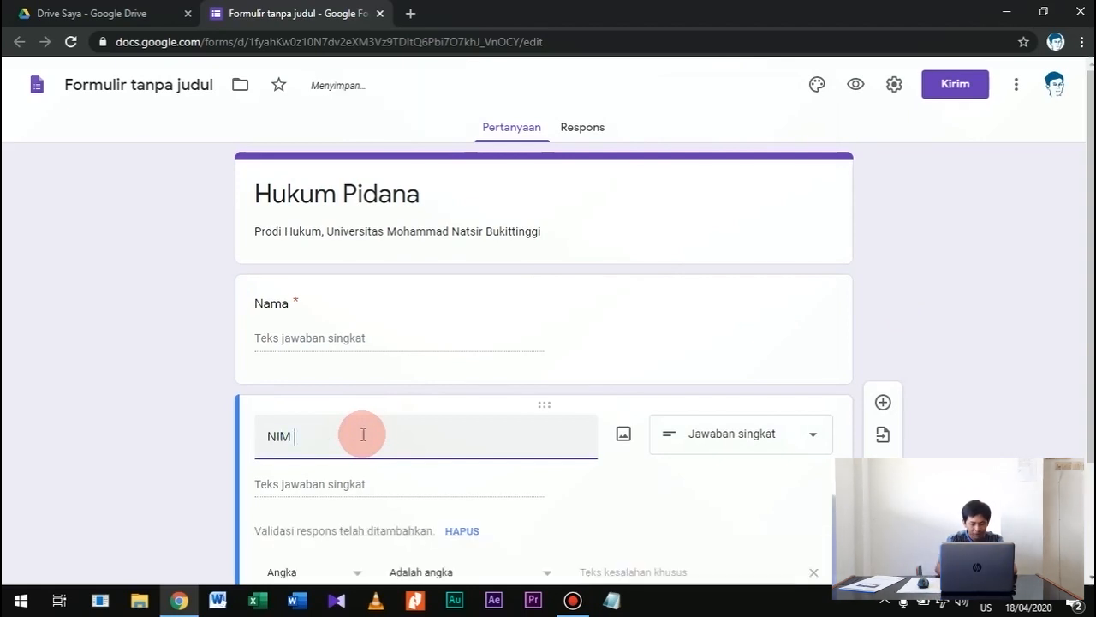
{"action": "type", "text": " /"}
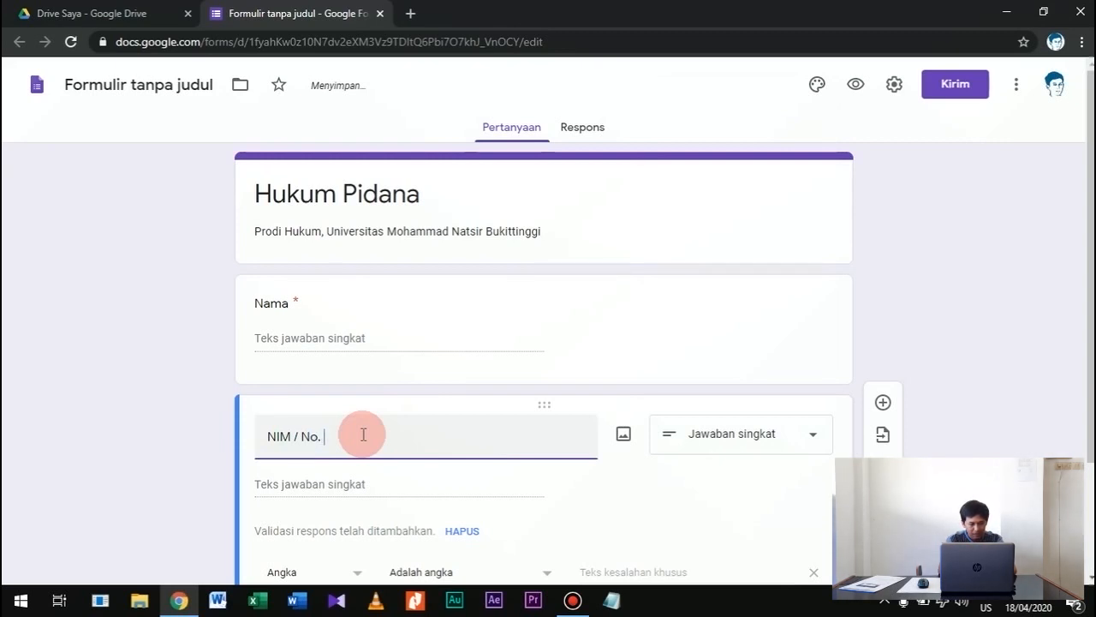
{"action": "type", "text": "No. BP"}
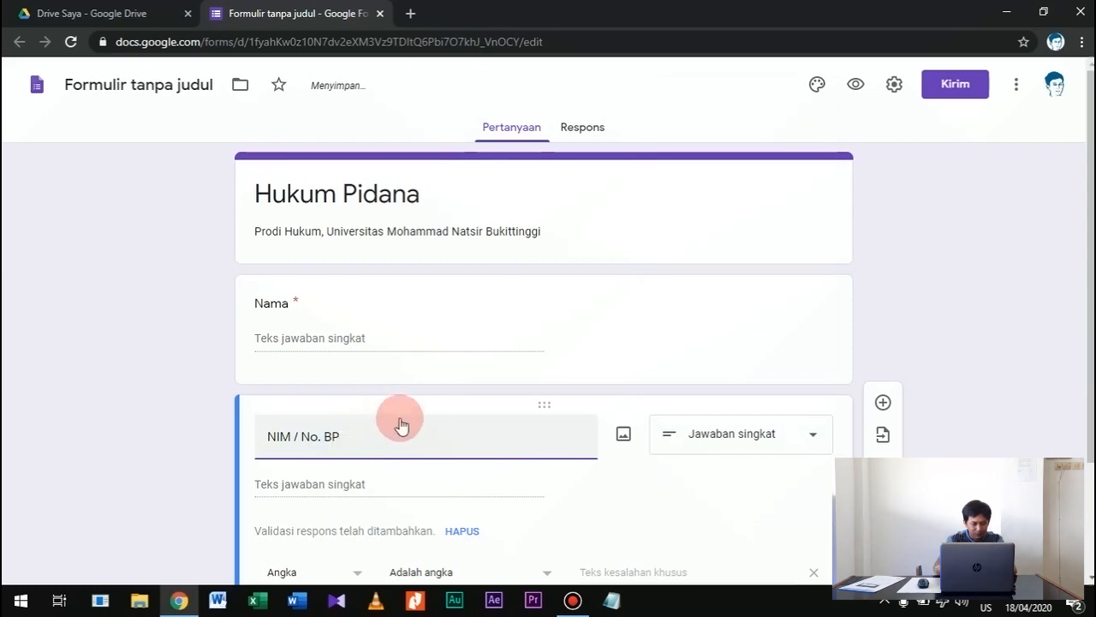
- Remove the numeric response validation from the "NIM / No. BP" question
{"action": "scroll", "coordinate": [728, 480], "scroll_direction": "down", "scroll_amount": 1}
{"action": "scroll", "coordinate": [737, 481], "scroll_direction": "down", "scroll_amount": 1}
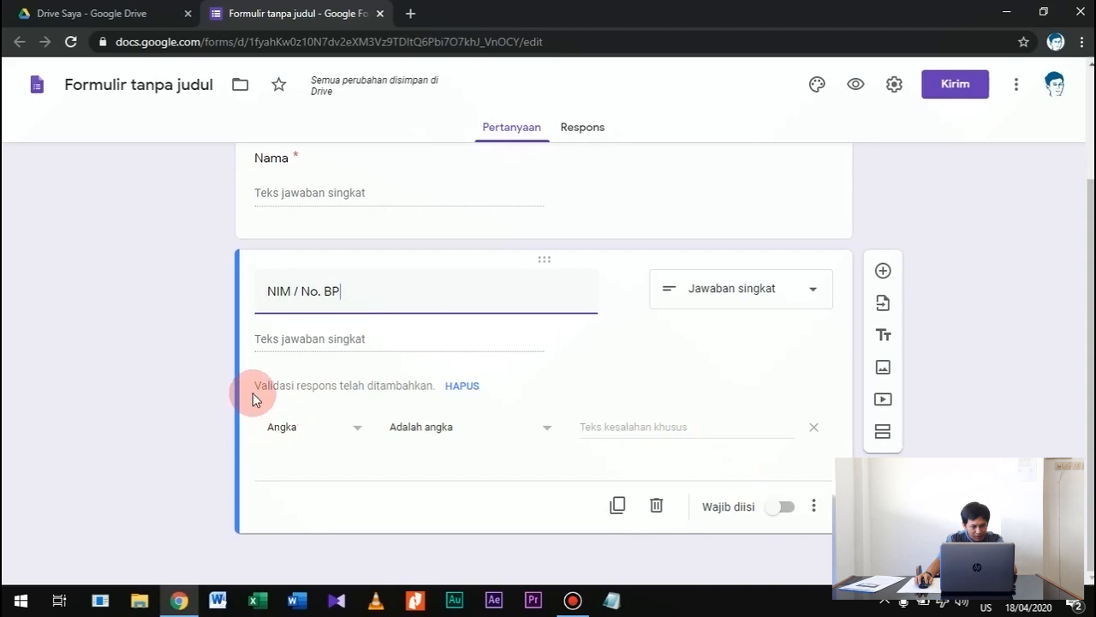
{"action": "left_click", "coordinate": [461, 391]}
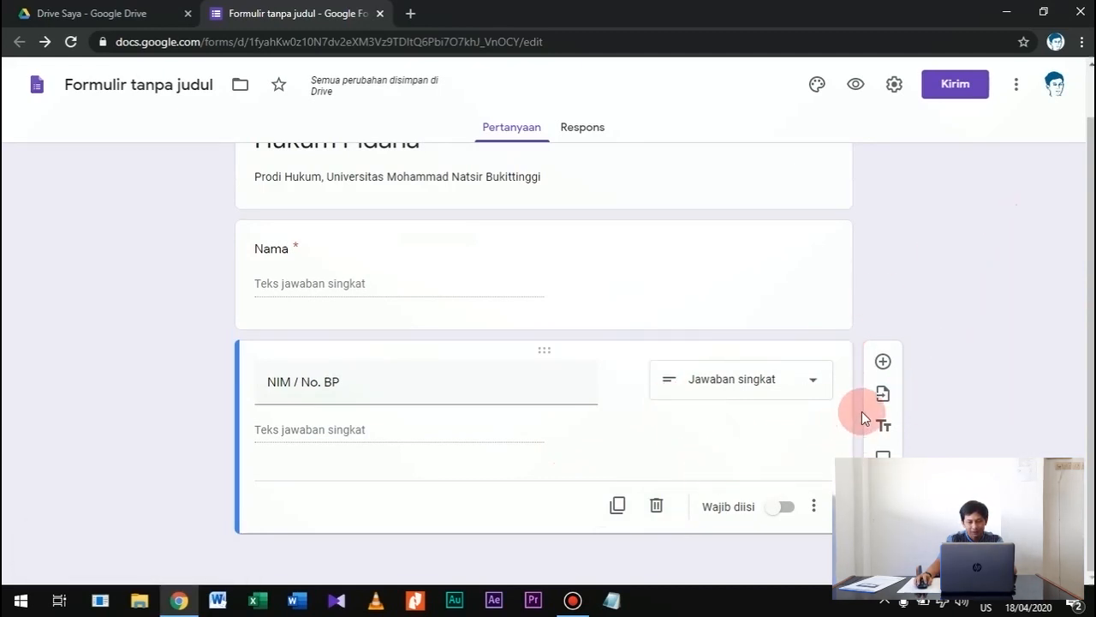
- Add a third question of the multiple-choice type, titled "Salah asas Hukum pidana adalah..."
{"action": "left_click", "coordinate": [885, 370]}
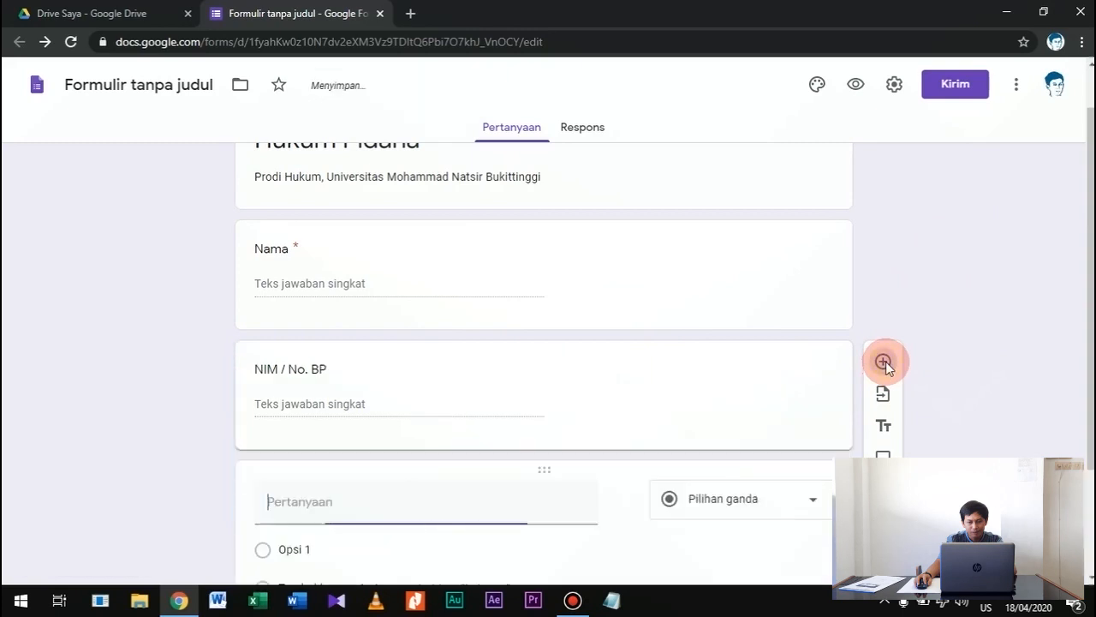
{"action": "left_click", "coordinate": [337, 515]}
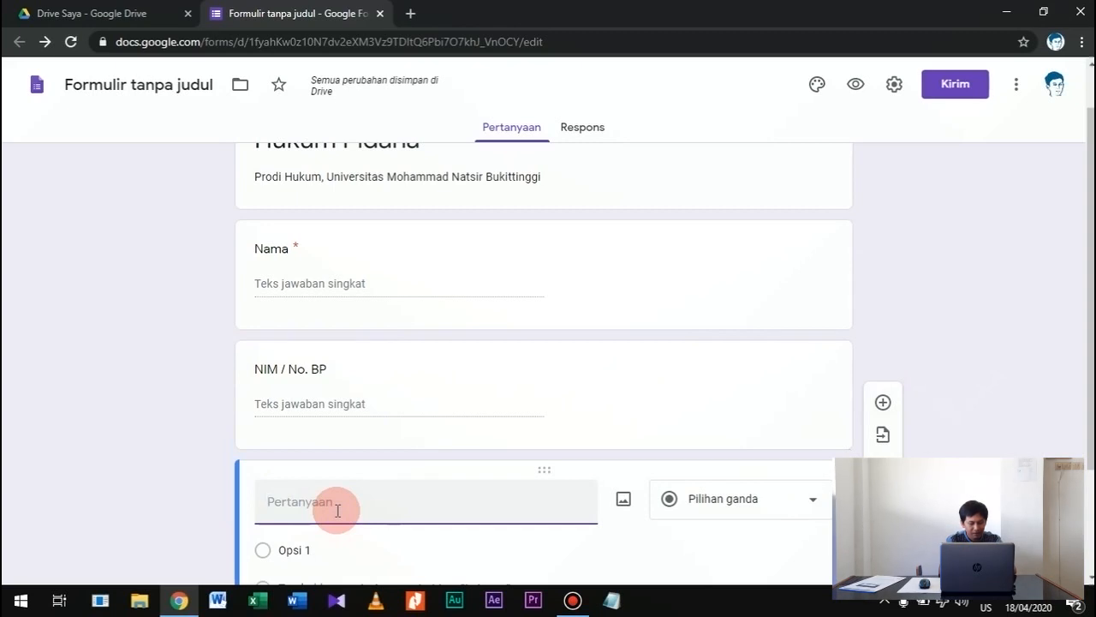
{"action": "type", "text": "Salah asas Huku"}
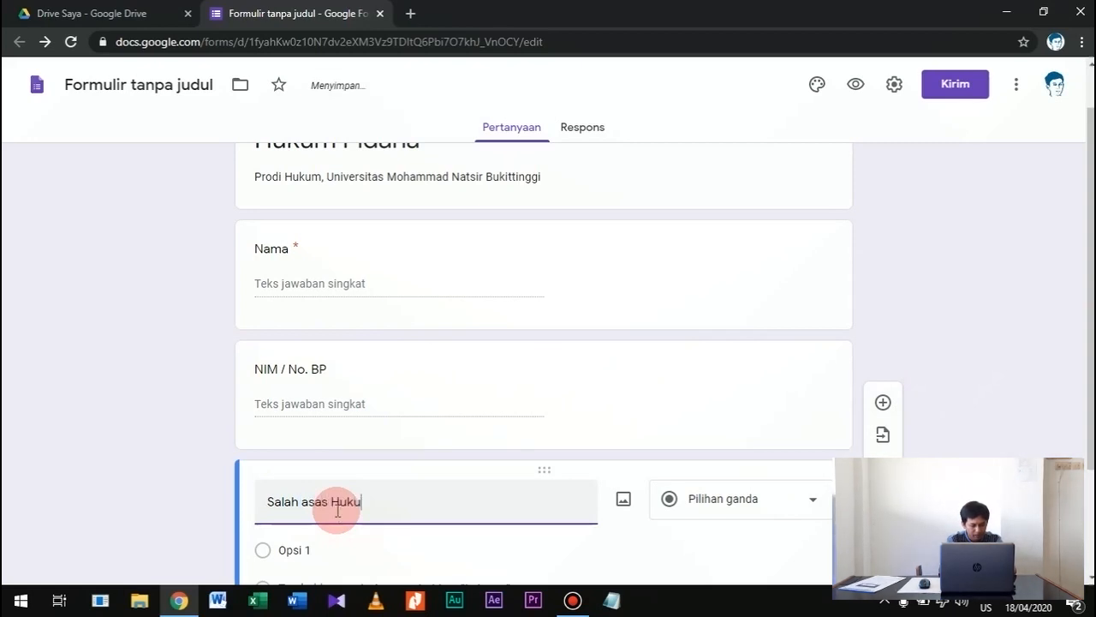
{"action": "type", "text": "m pida"}
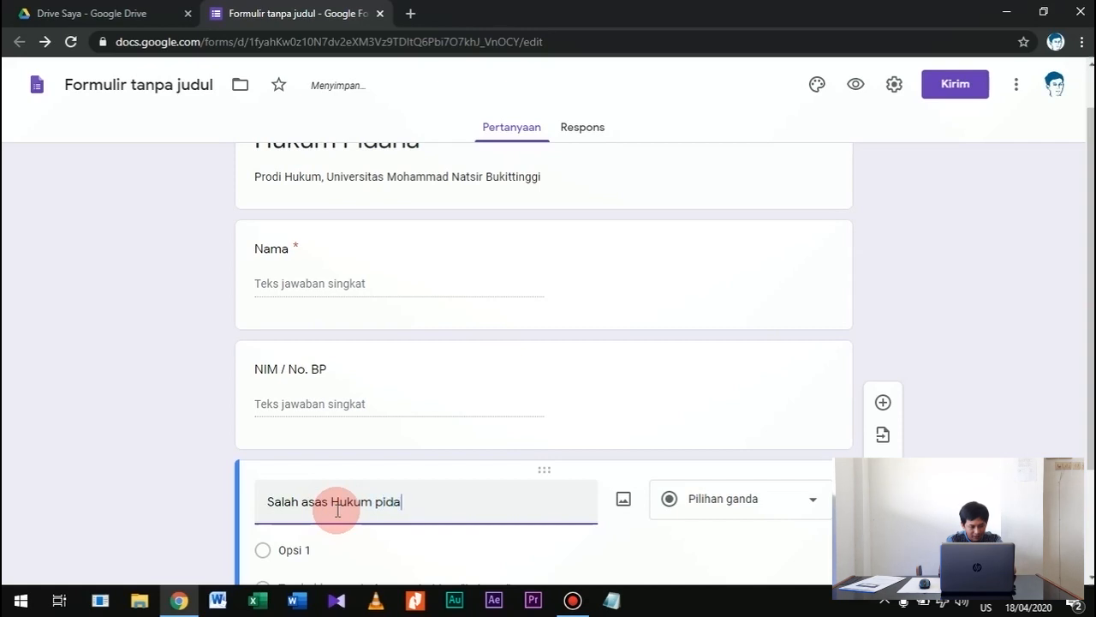
{"action": "type", "text": "na ad"}
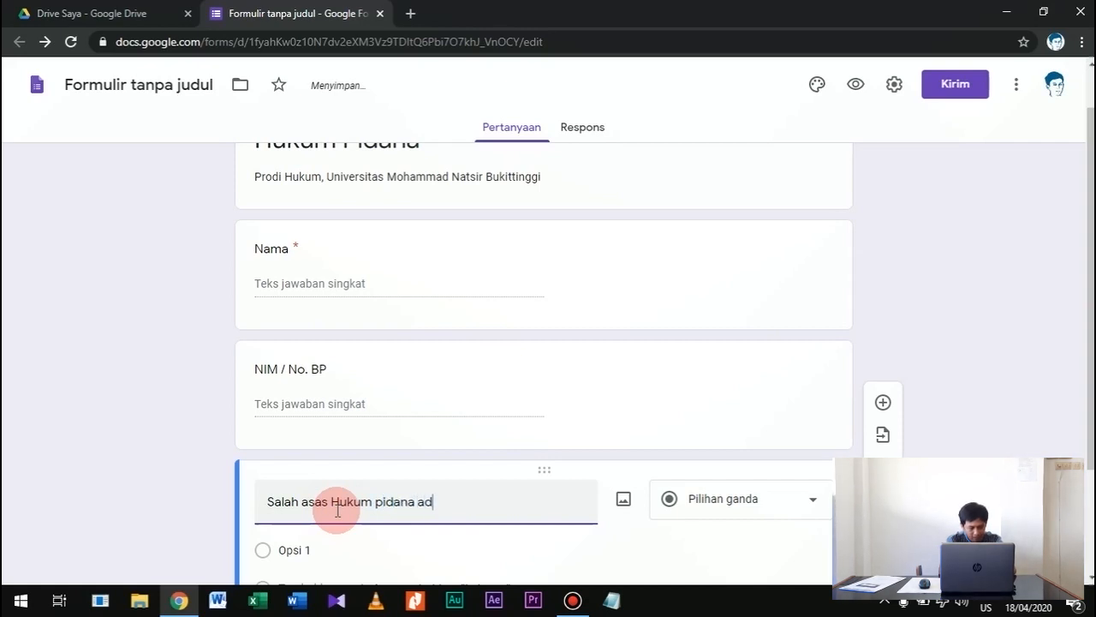
{"action": "type", "text": "alah..."}
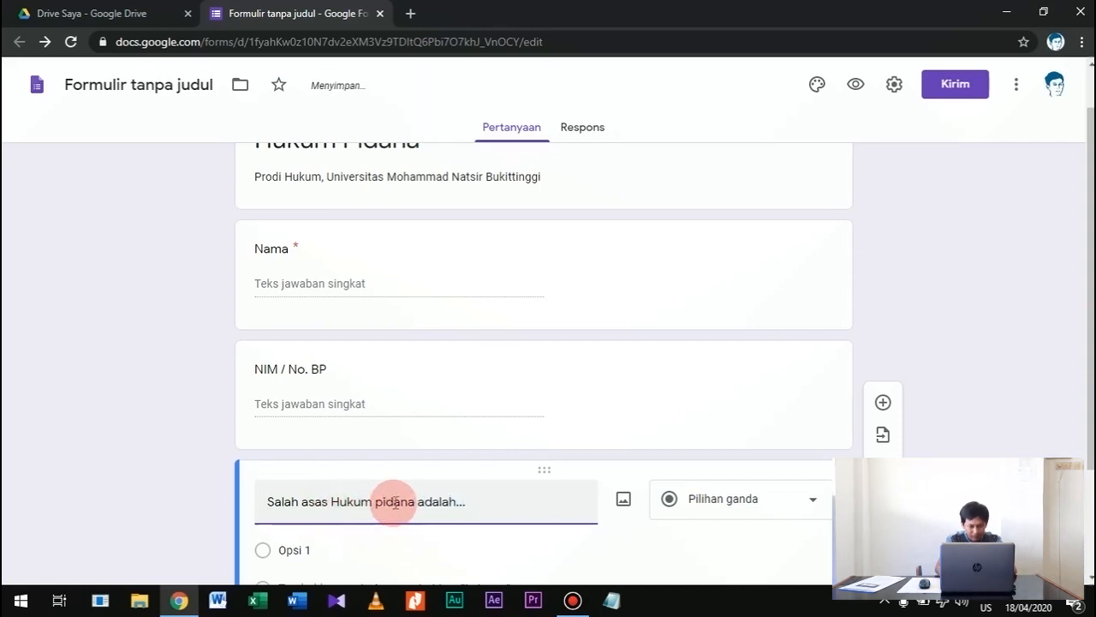
- Enter "Asas Legalitas" and "asas praduga tak bersalah" as the first two answer options of the multiple-choice question
{"action": "scroll", "coordinate": [548, 428], "scroll_direction": "down", "scroll_amount": 1}
{"action": "scroll", "coordinate": [580, 425], "scroll_direction": "down", "scroll_amount": 1}
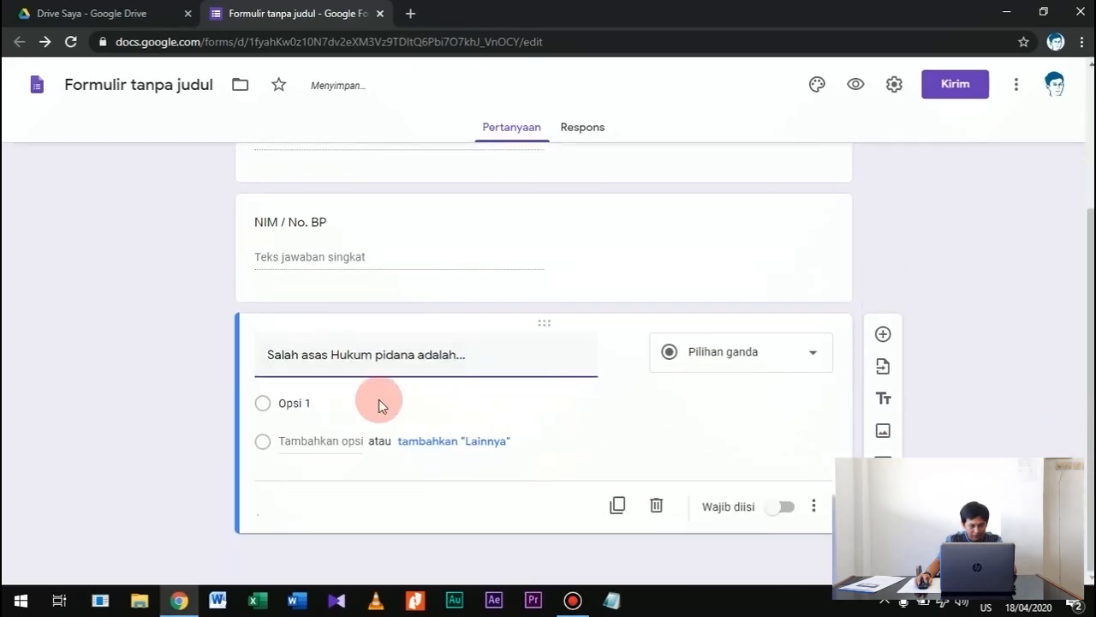
{"action": "left_click", "coordinate": [299, 411]}
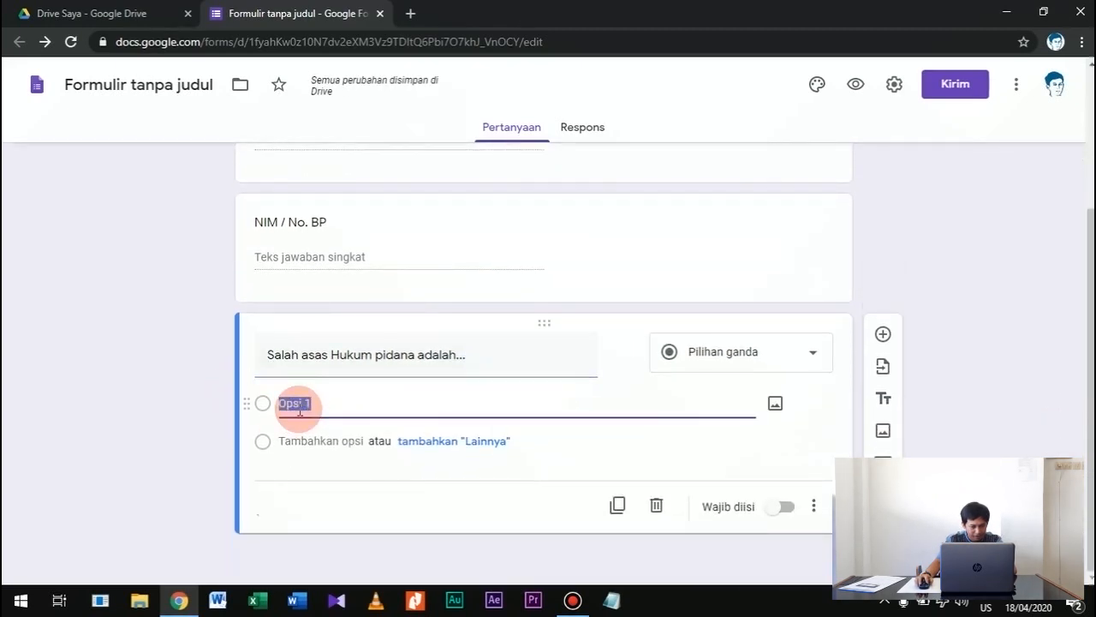
{"action": "type", "text": "Asas"}
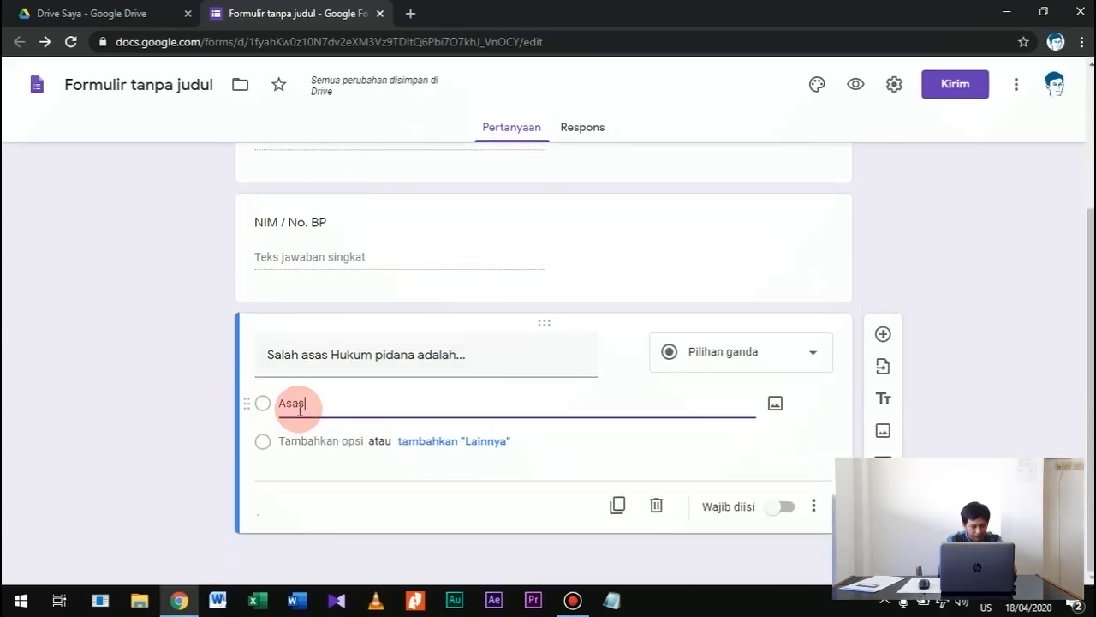
{"action": "type", "text": " Legalitas"}
{"action": "key", "text": "Return"}
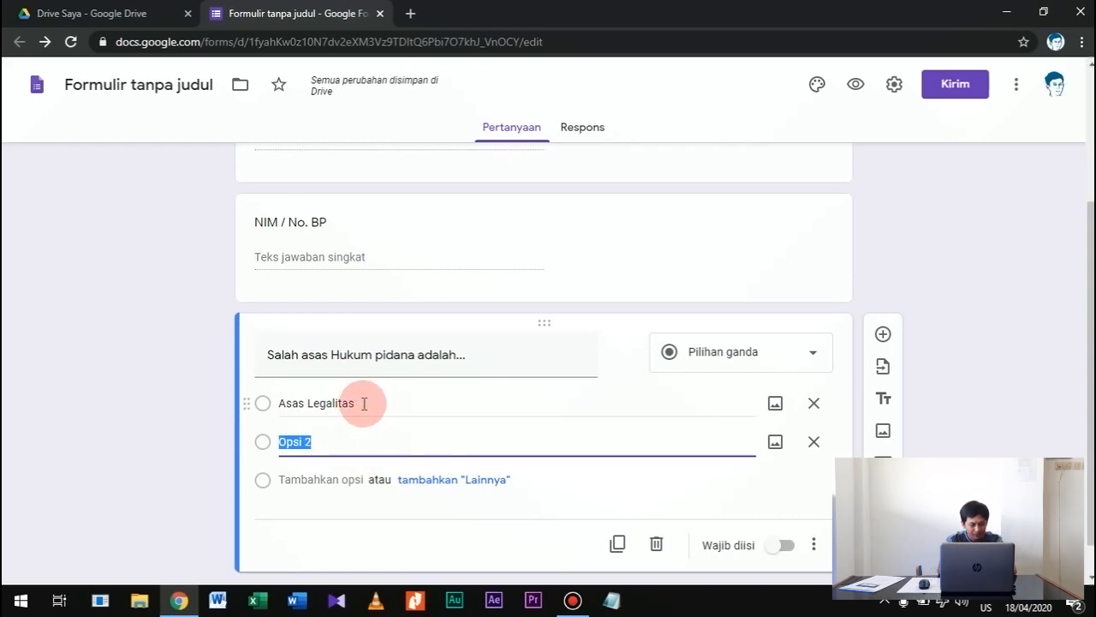
{"action": "type", "text": "asas prad"}
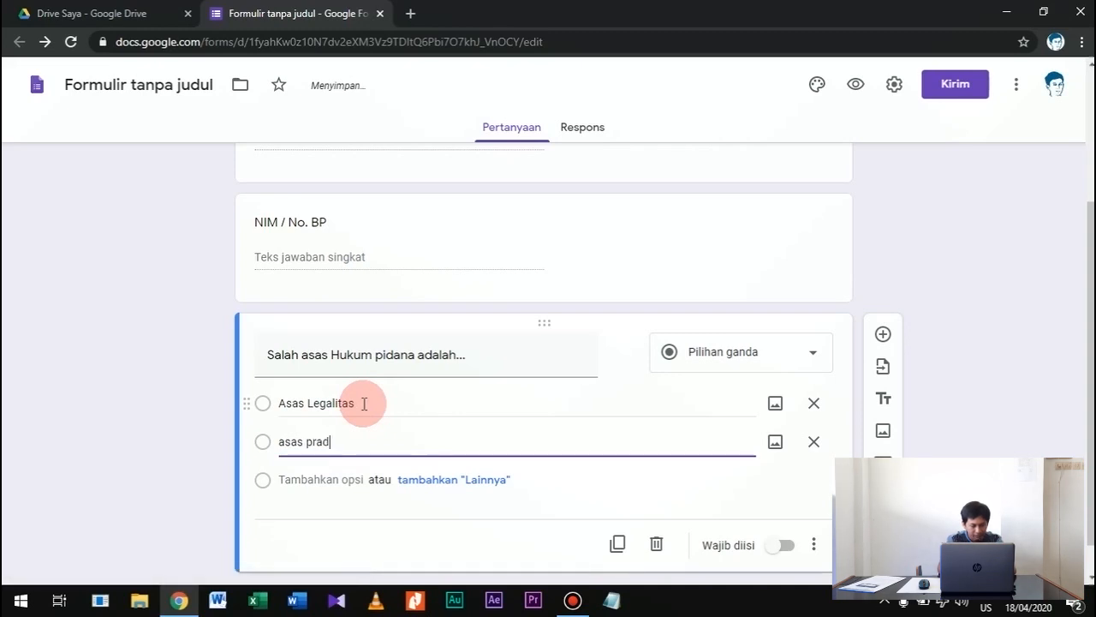
{"action": "type", "text": "uga ta"}
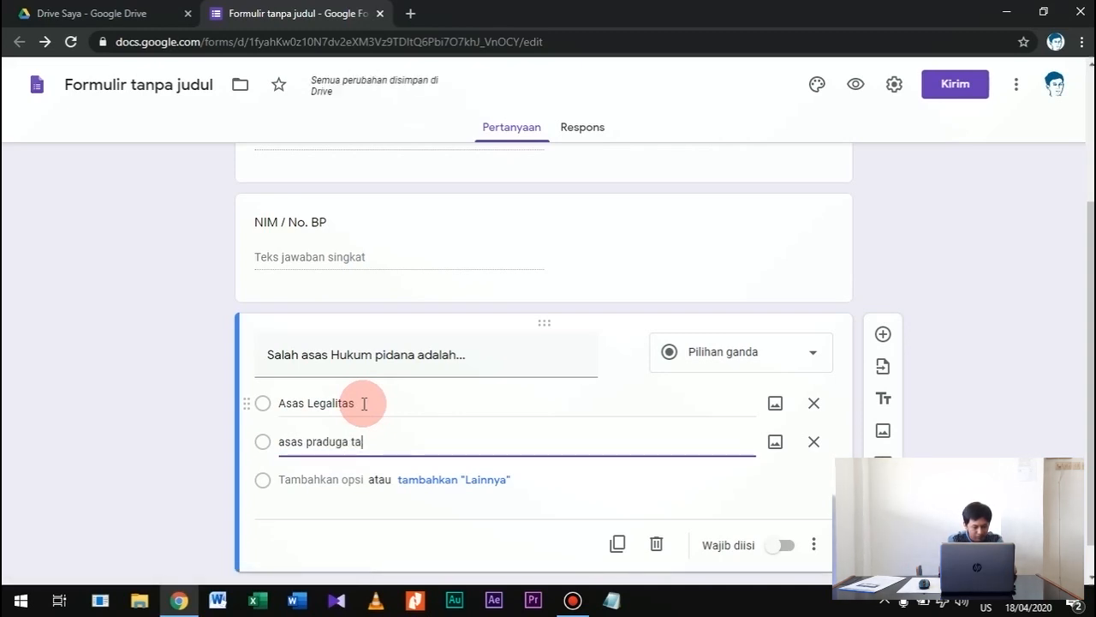
{"action": "type", "text": "k bersalah"}
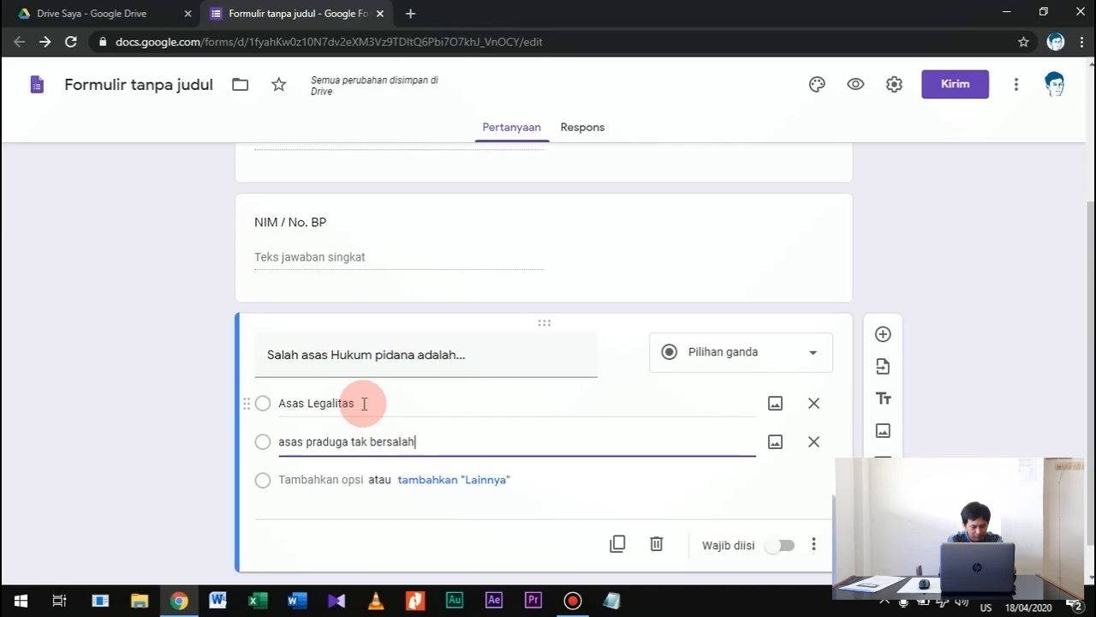
{"action": "key", "text": "Return"}
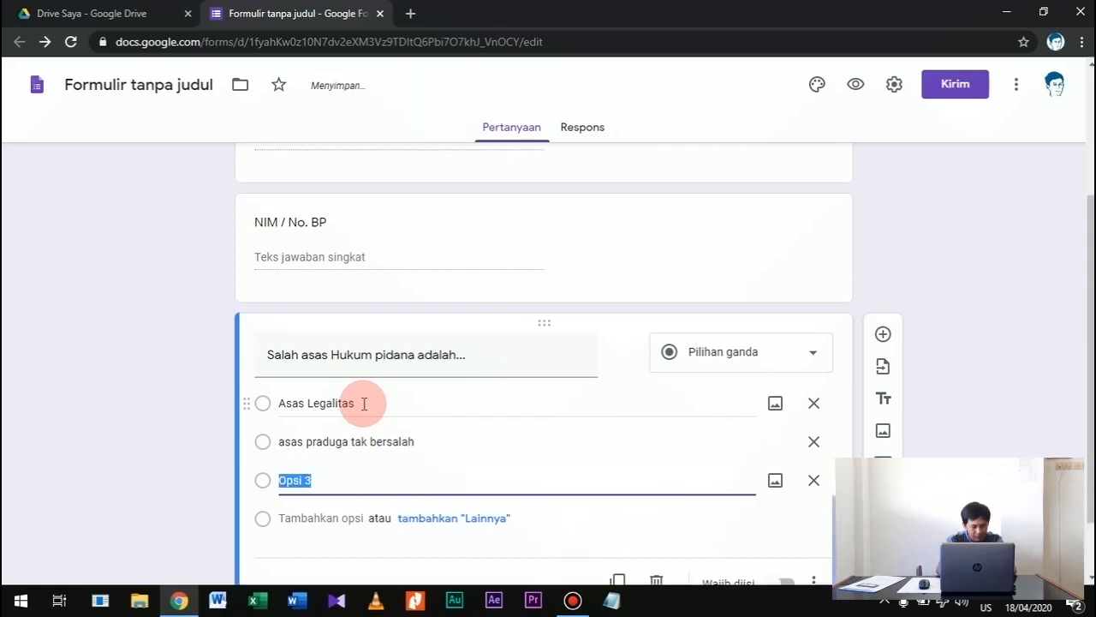
- Enter "asas tidak berlaku surut" and "Semua jawaban benar" as the third and fourth answer options
{"action": "type", "text": "asas t"}
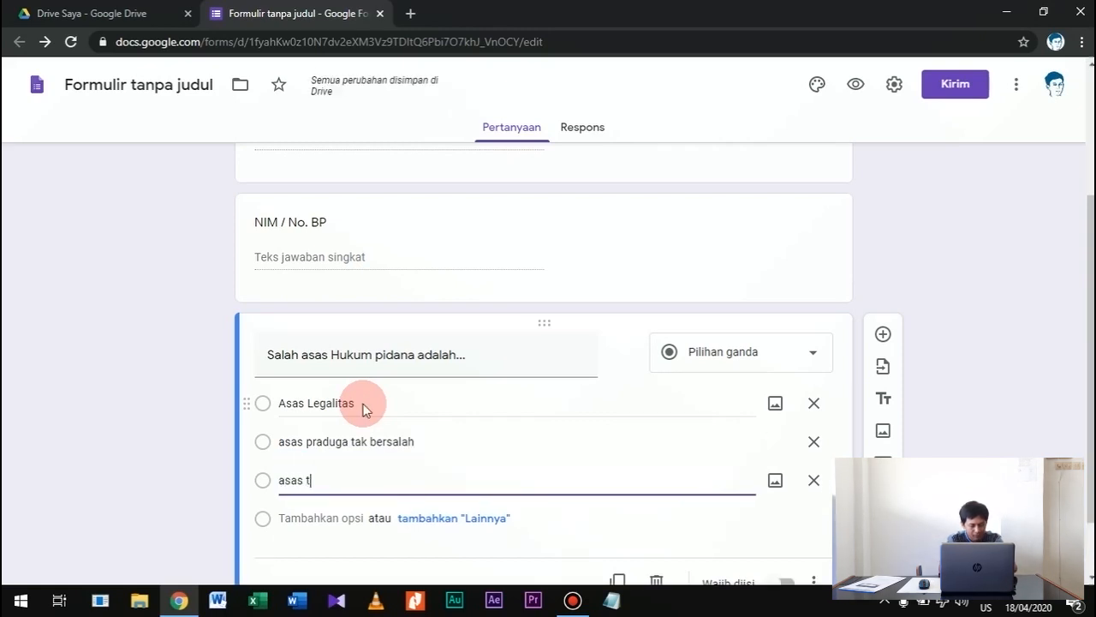
{"action": "type", "text": "idak"}
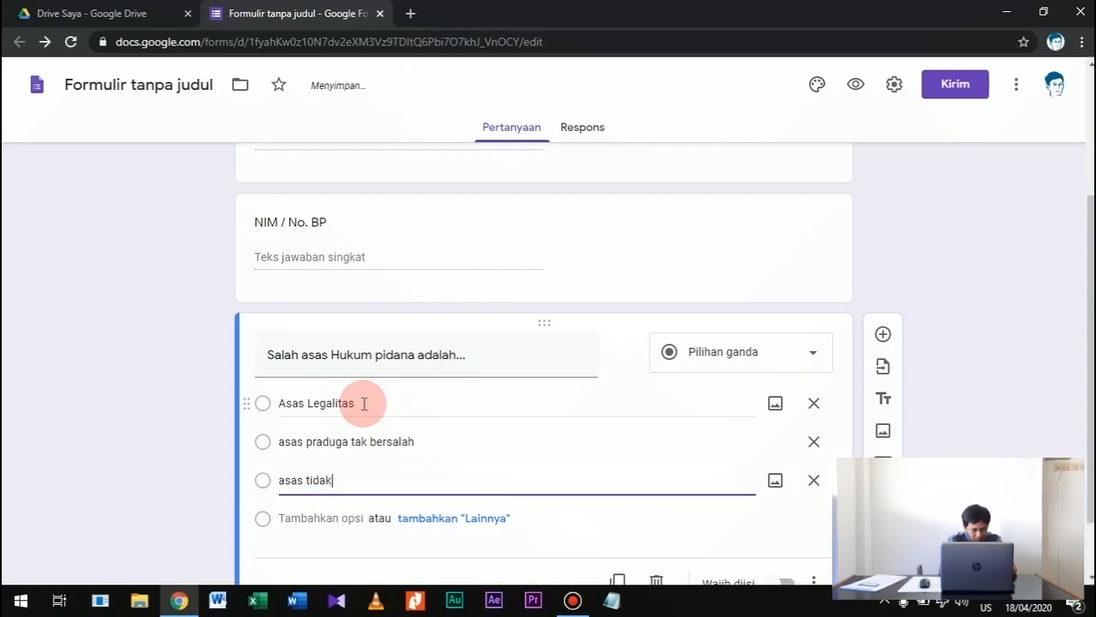
{"action": "type", "text": " berlaku surut"}
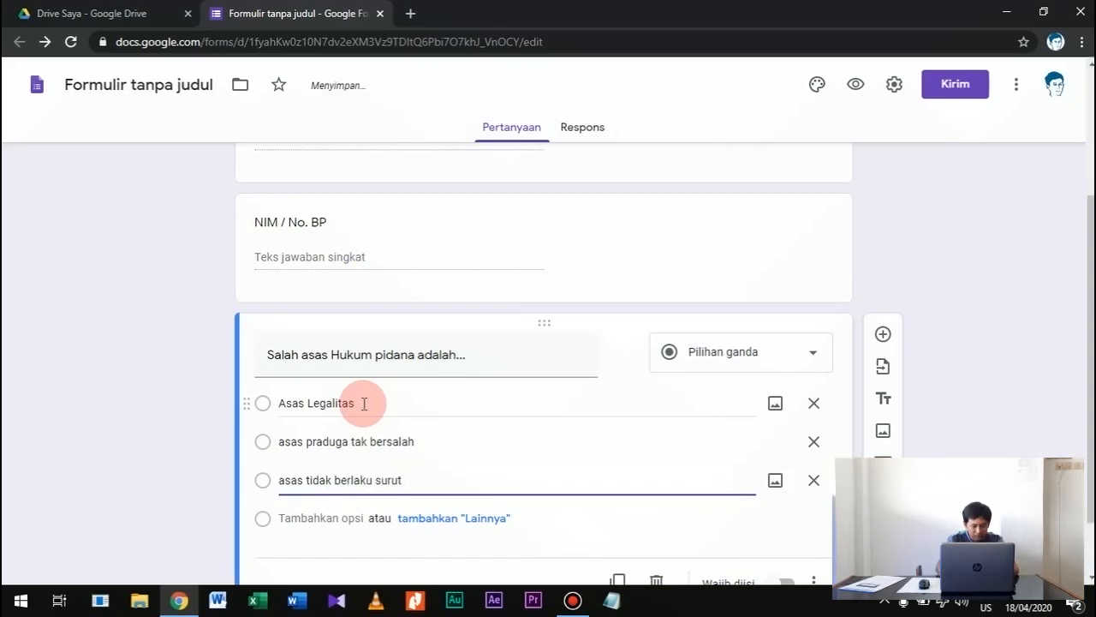
{"action": "key", "text": "Return"}
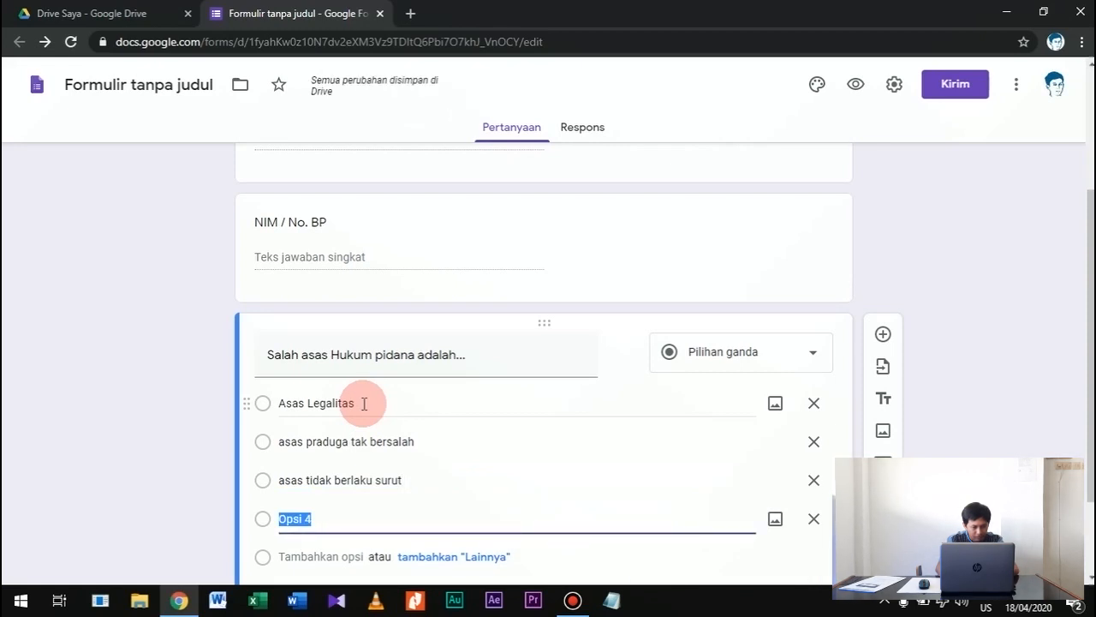
{"action": "type", "text": "Semua "}
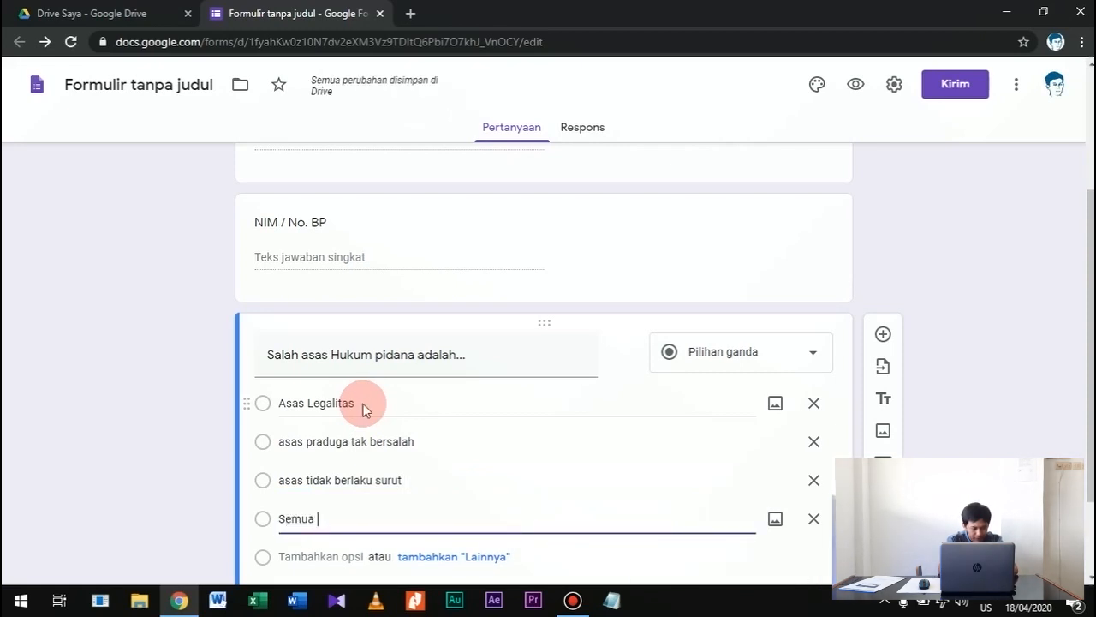
{"action": "type", "text": "jawaban benar"}
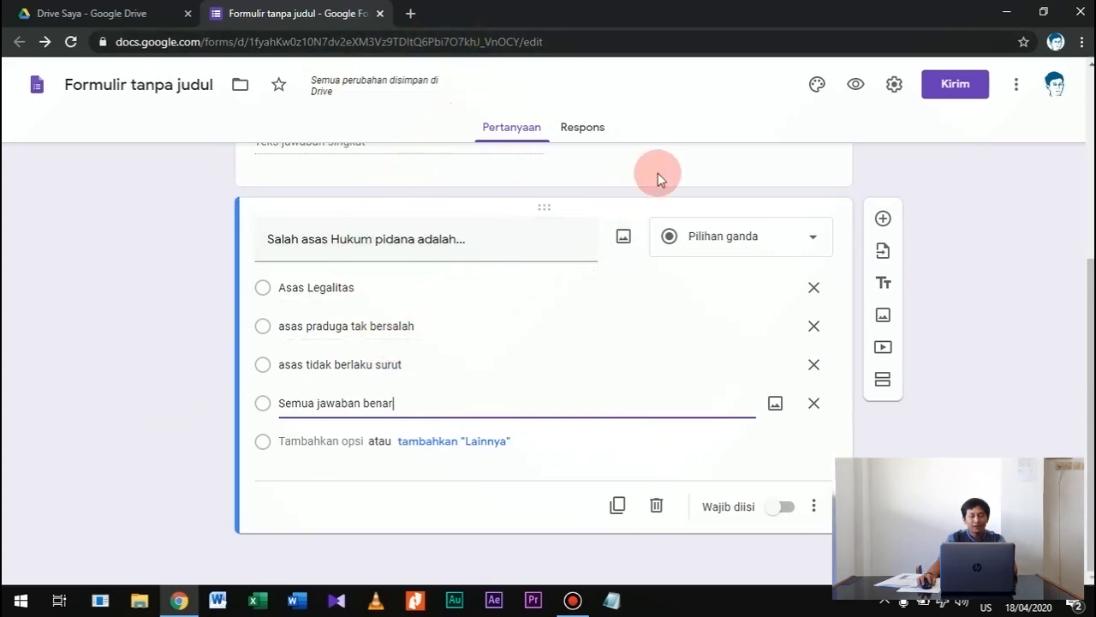
- Make the form a quiz whose grades are released later after manual review, and save the settings
{"action": "left_click", "coordinate": [895, 88]}
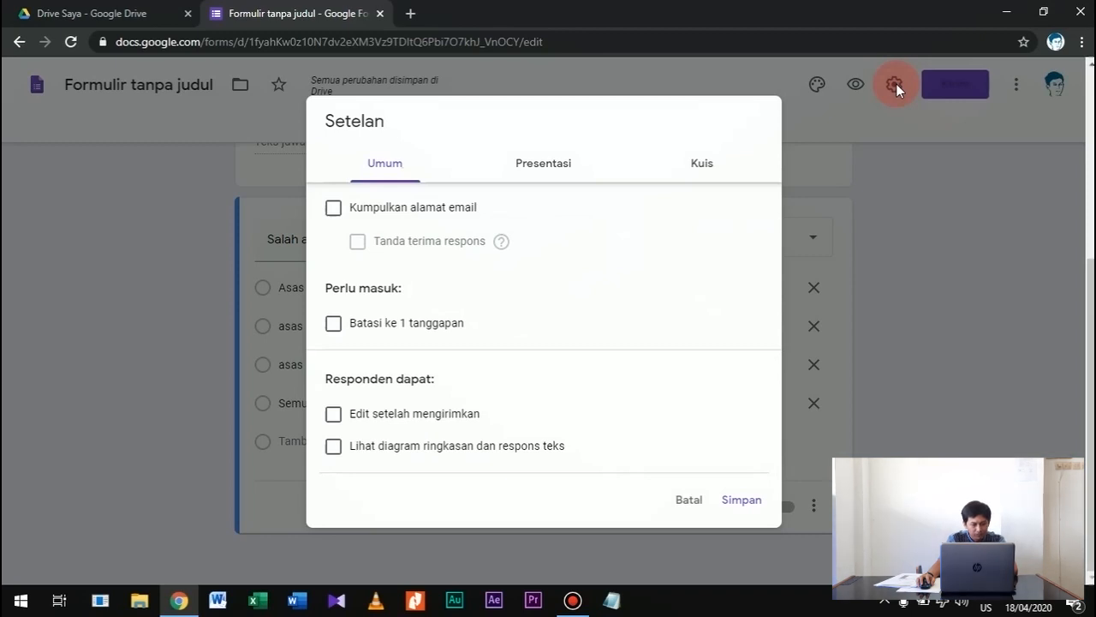
{"action": "left_click", "coordinate": [699, 163]}
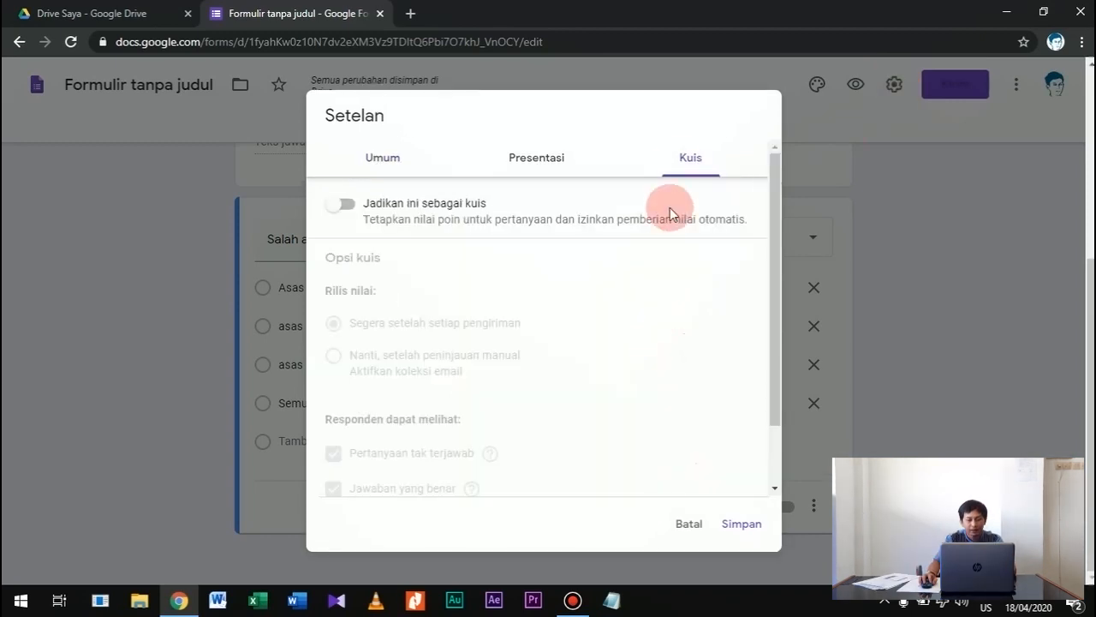
{"action": "left_click", "coordinate": [348, 206]}
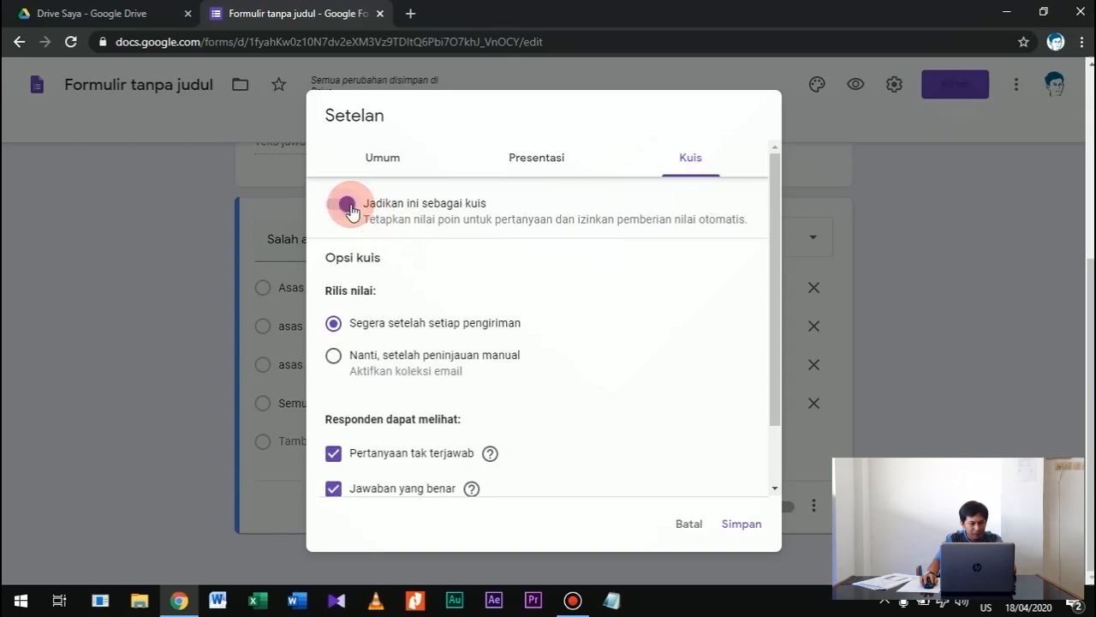
{"action": "left_click", "coordinate": [334, 358]}
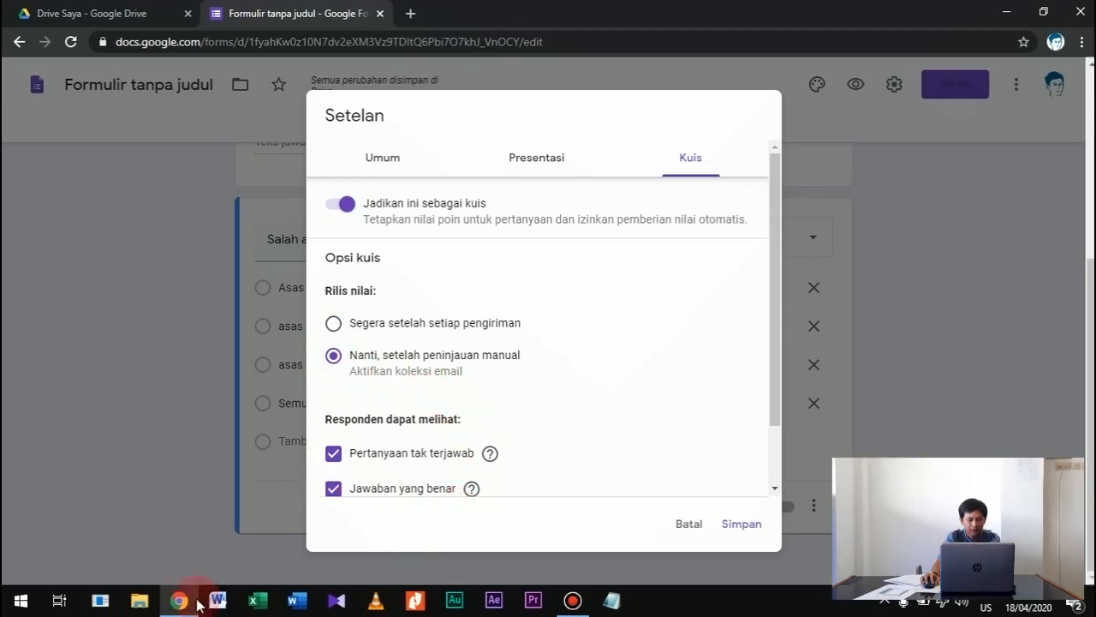
{"action": "left_click", "coordinate": [741, 526]}
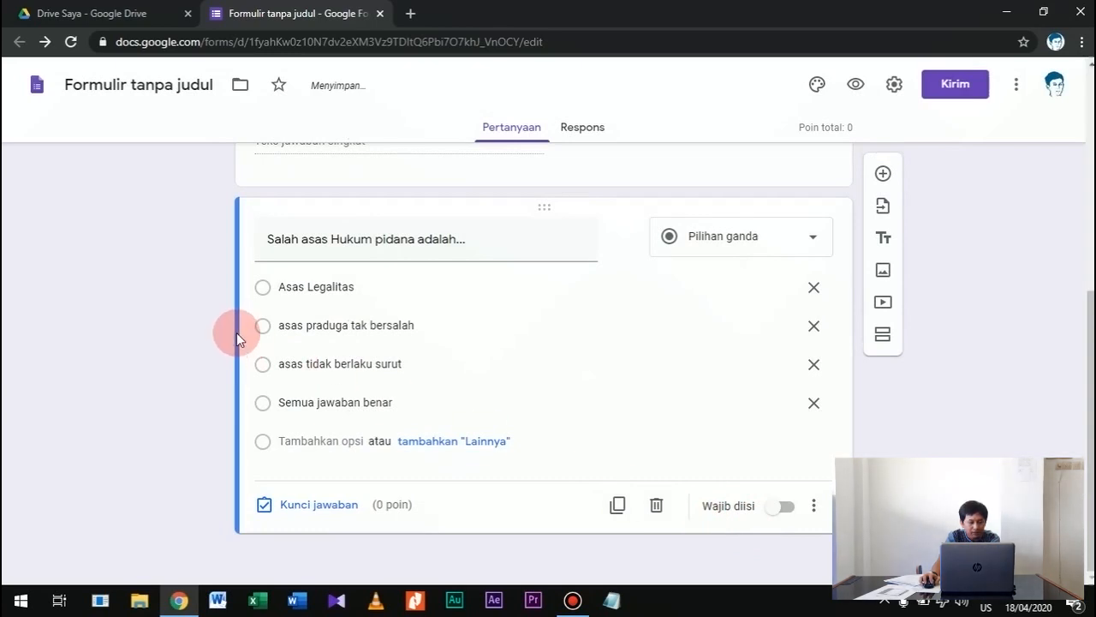
- Mark "Semua jawaban benar" as the correct answer in the multiple-choice question's answer key
{"action": "left_click", "coordinate": [314, 504]}
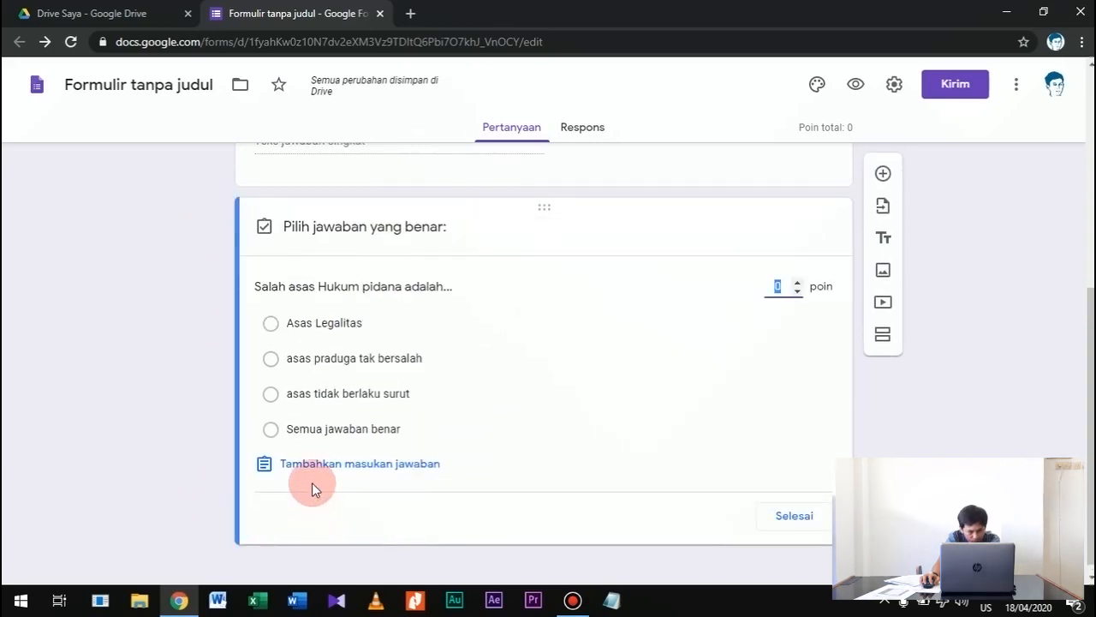
{"action": "left_click", "coordinate": [327, 430]}
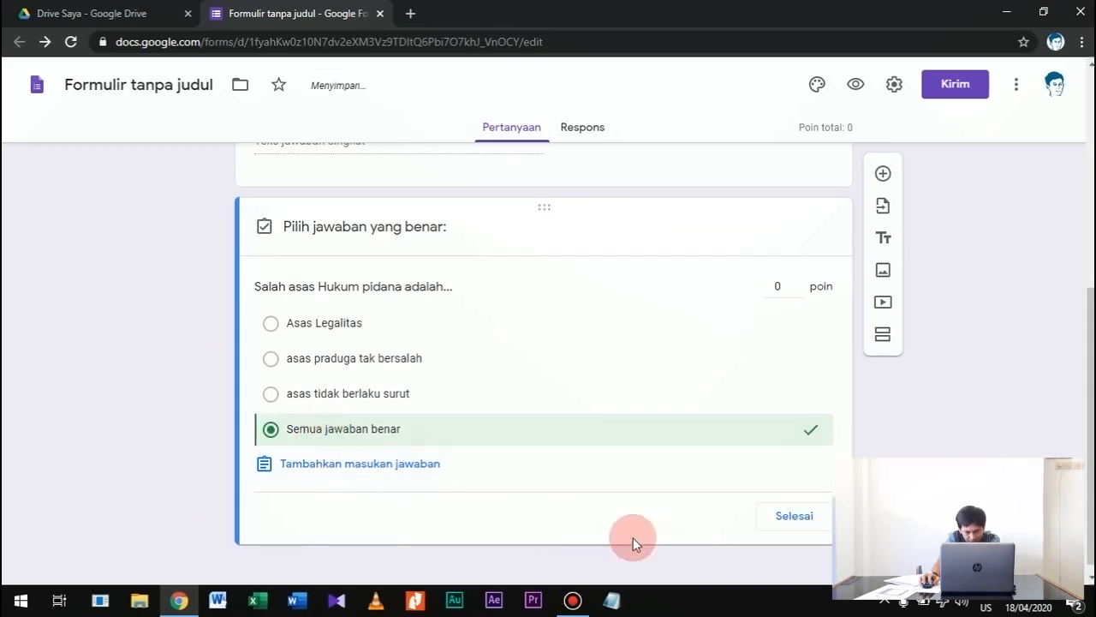
{"action": "left_click", "coordinate": [796, 517]}
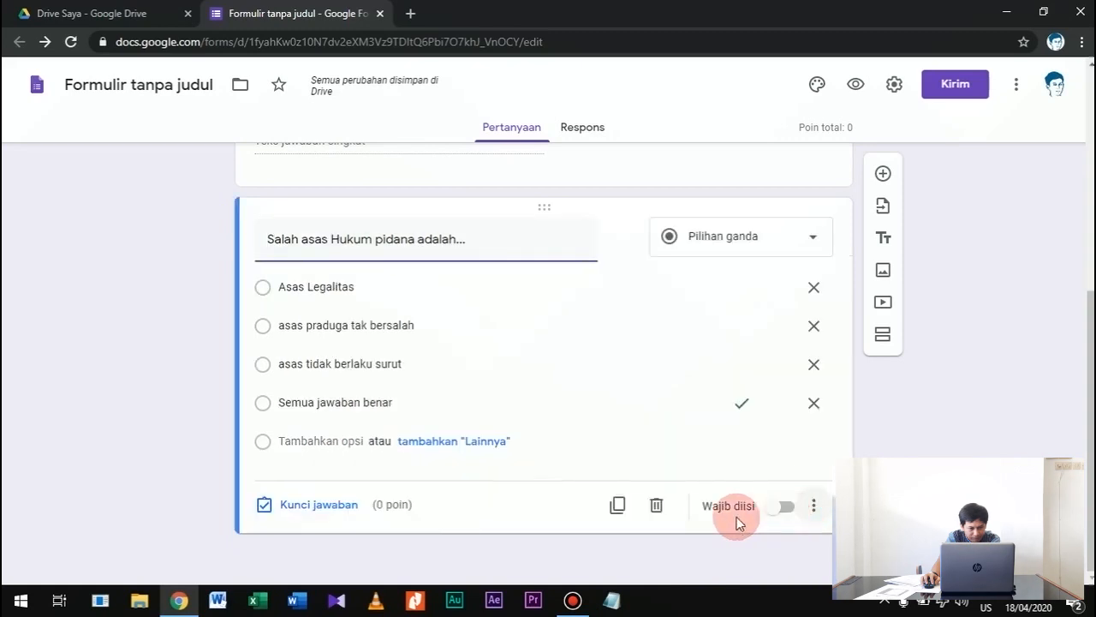
- Assign 5 points to the multiple-choice question in its answer key and make the question required
{"action": "left_click", "coordinate": [316, 507]}
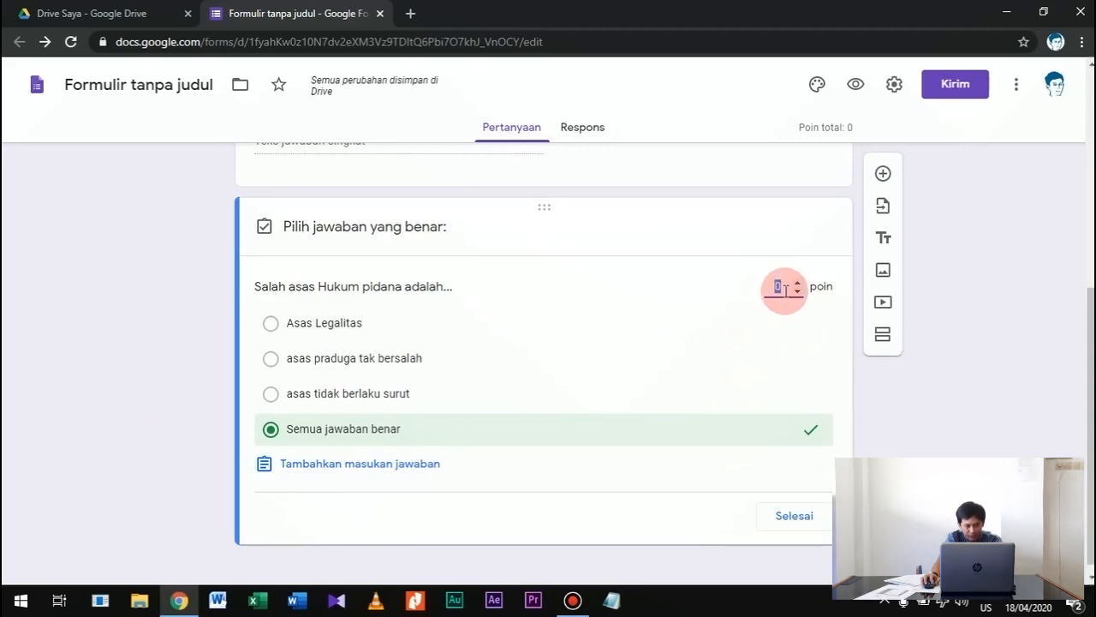
{"action": "type", "text": "5"}
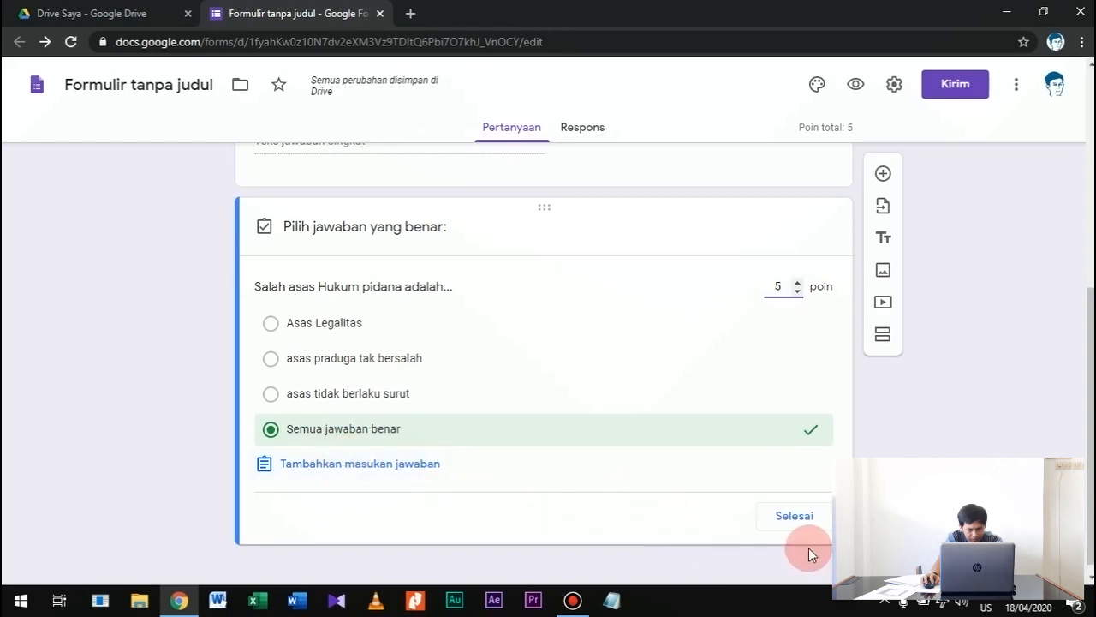
{"action": "left_click", "coordinate": [795, 518]}
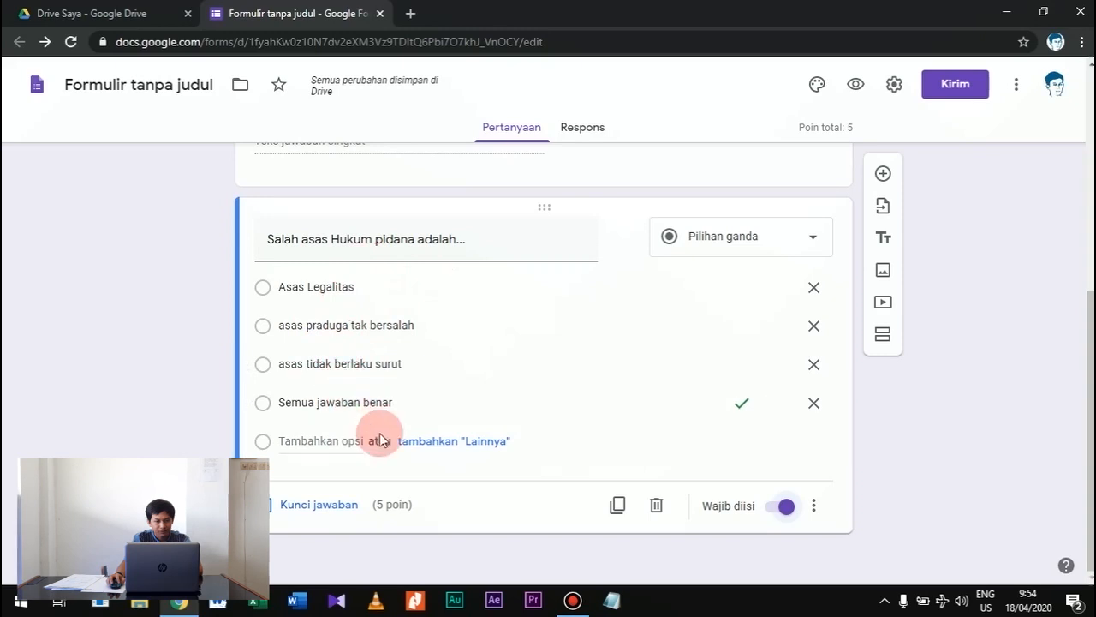
- Try sending respondents to a section based on their answer ("Buka bagian berdasarkan jawaban") for the multiple-choice question
{"action": "left_click", "coordinate": [815, 510]}
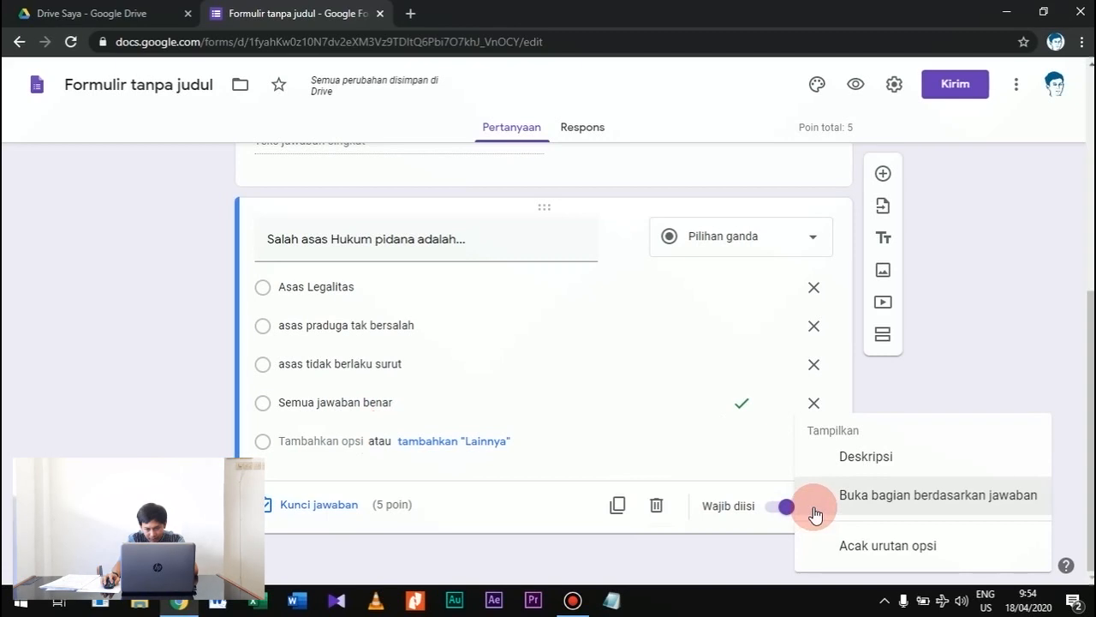
{"action": "left_click", "coordinate": [815, 501]}
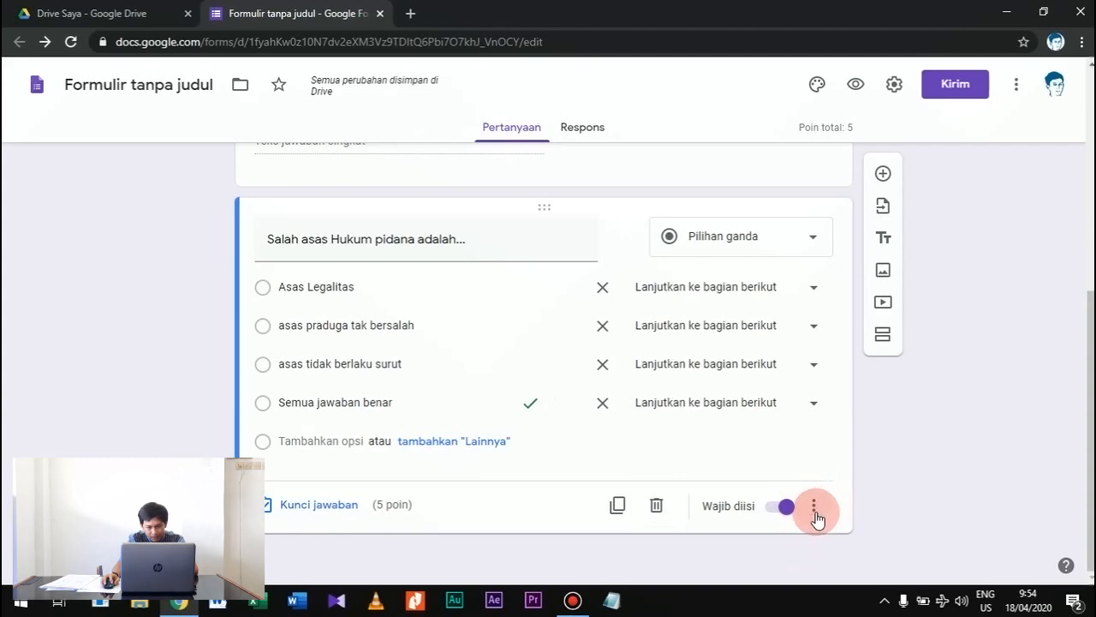
- Shuffle the order of the multiple-choice question's answer options ("Acak urutan opsi")
{"action": "left_click", "coordinate": [814, 510]}
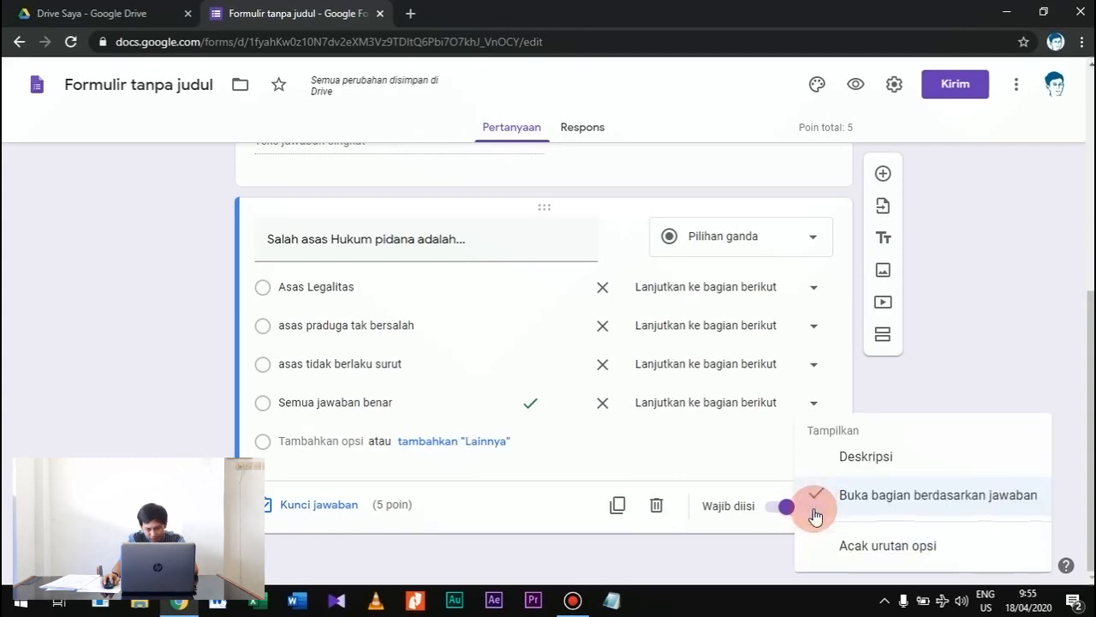
{"action": "left_click", "coordinate": [850, 548]}
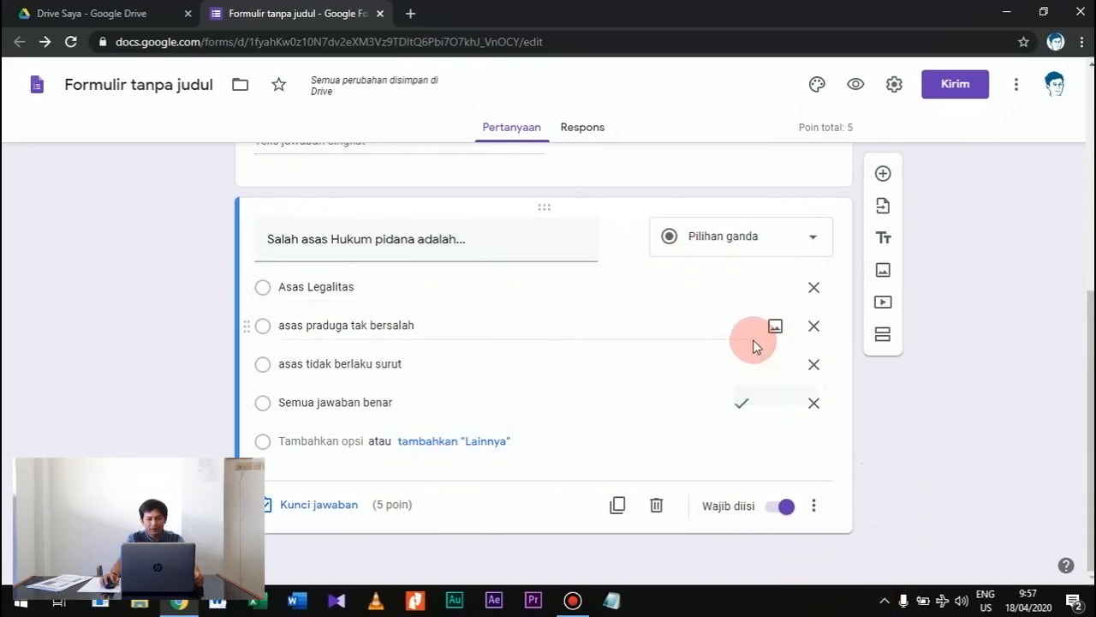
- Enable shuffled question order ("Acak urutan pertanyaan") in the form's presentation settings and save them
{"action": "left_click", "coordinate": [895, 84]}
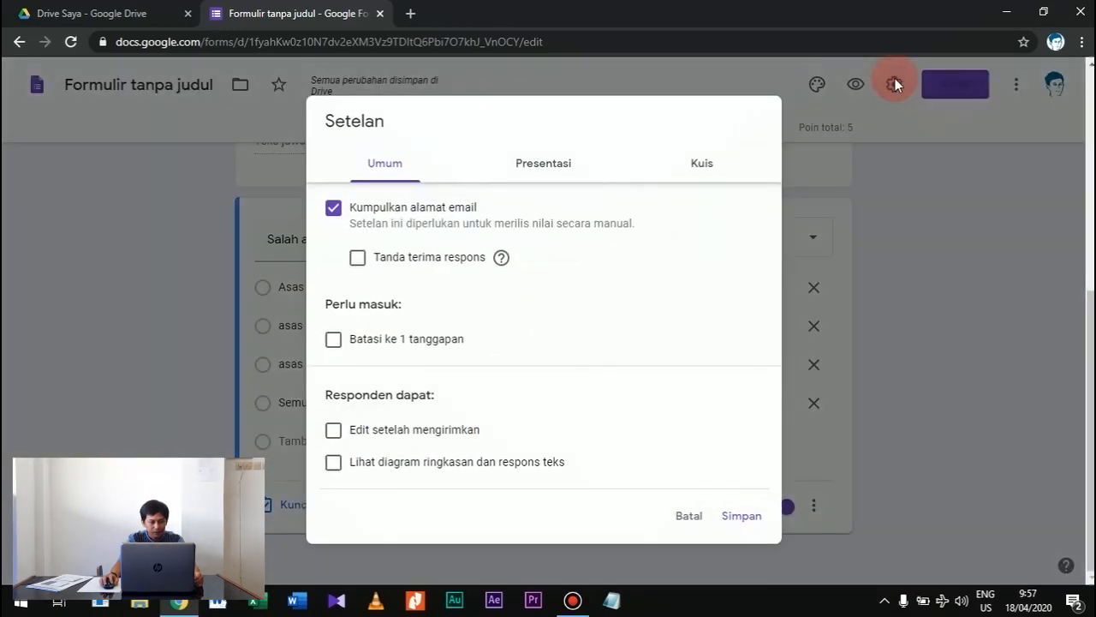
{"action": "left_click", "coordinate": [531, 176]}
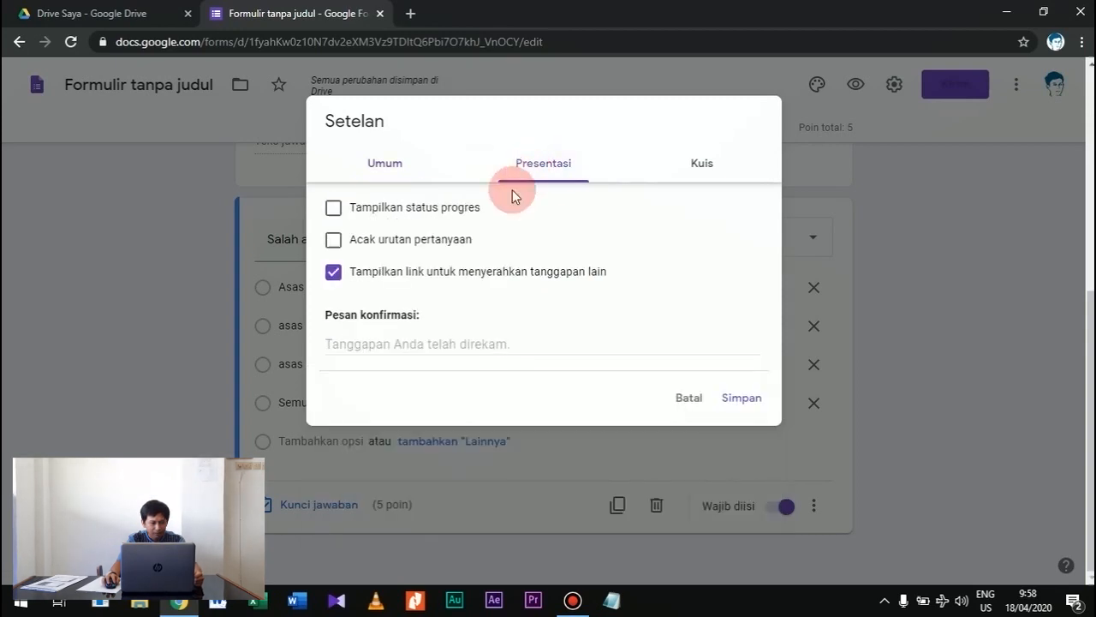
{"action": "left_click", "coordinate": [436, 246]}
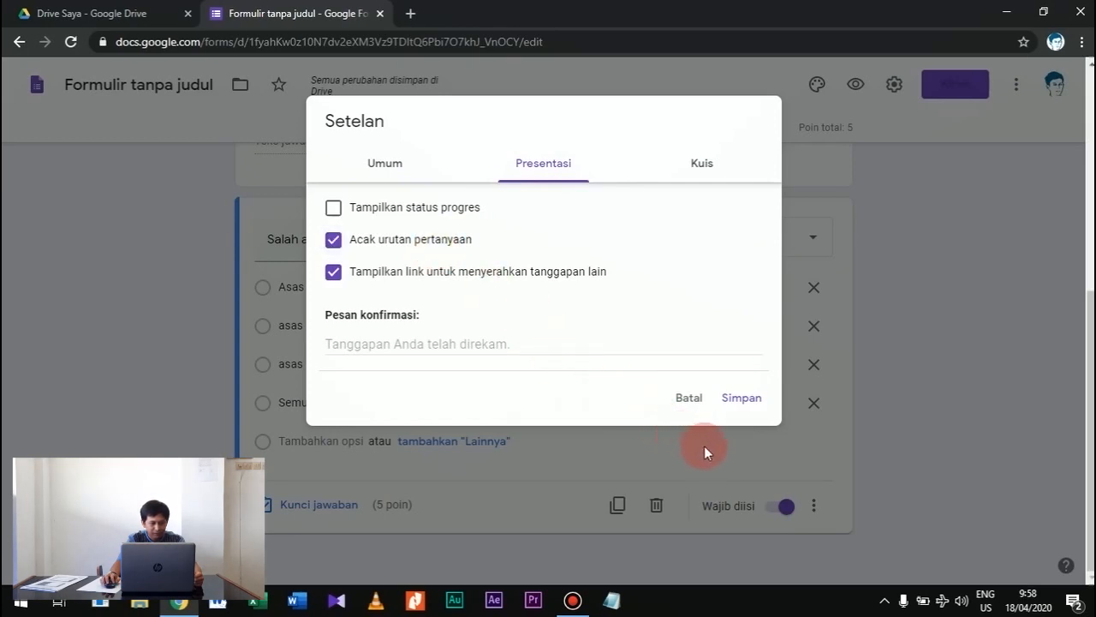
{"action": "left_click", "coordinate": [734, 402]}
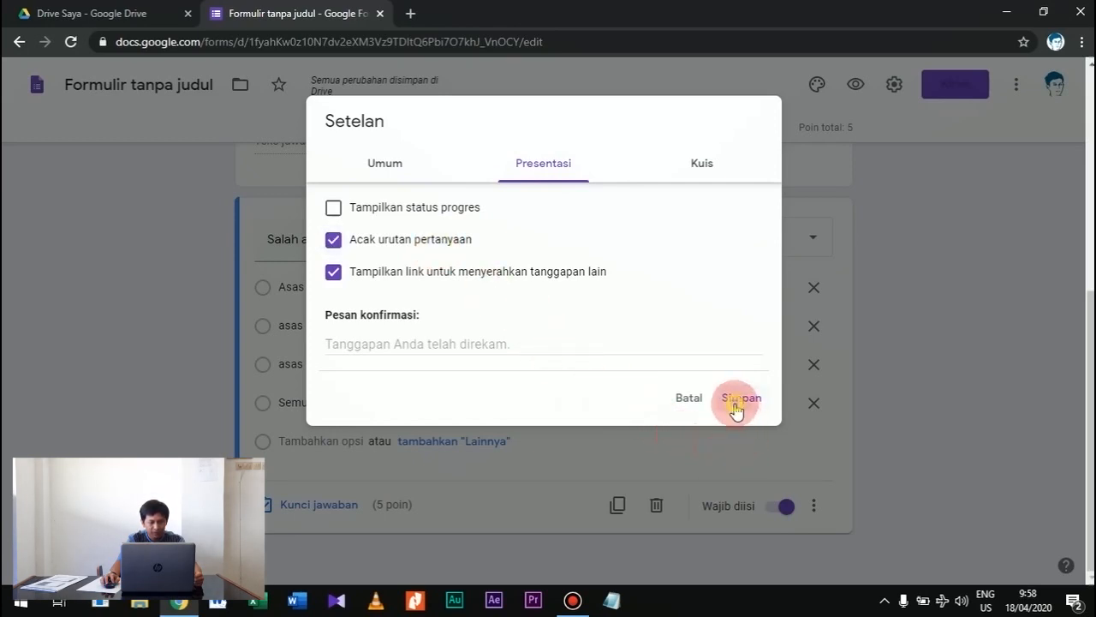
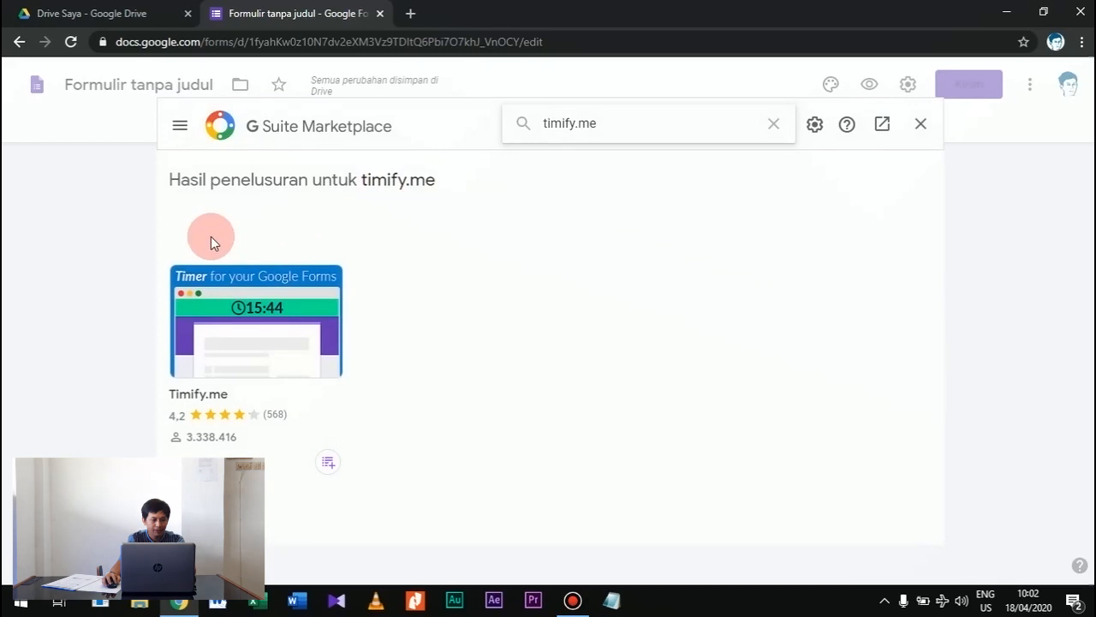
- Install the Timify.me add-on from the G Suite Marketplace, granting it access to the Google account, and return to the form
{"action": "left_click", "coordinate": [252, 341]}
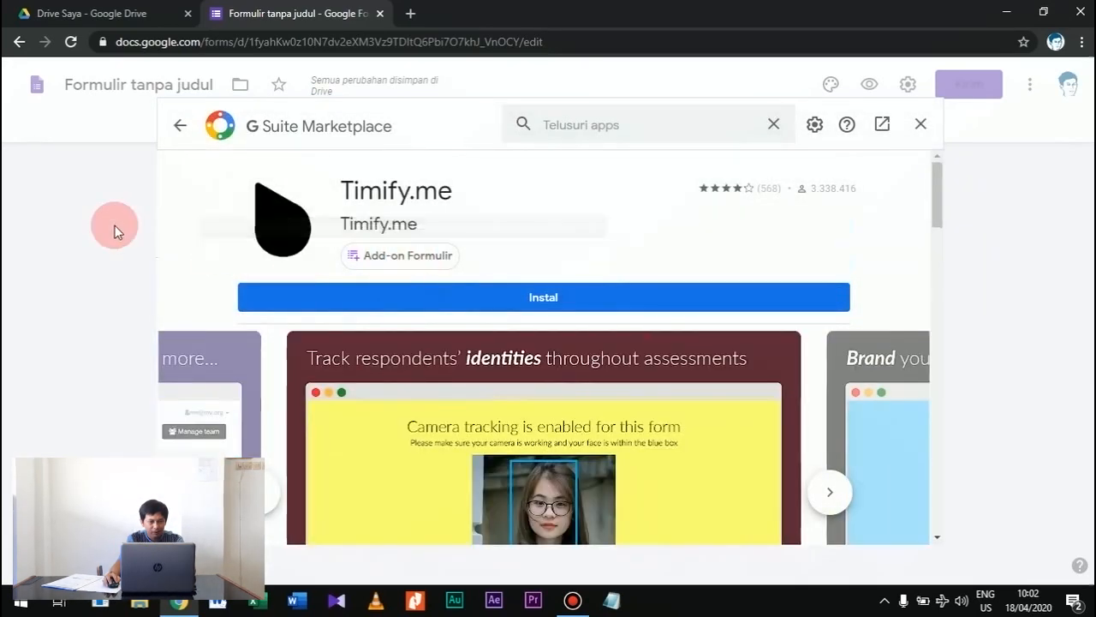
{"action": "left_click", "coordinate": [544, 293]}
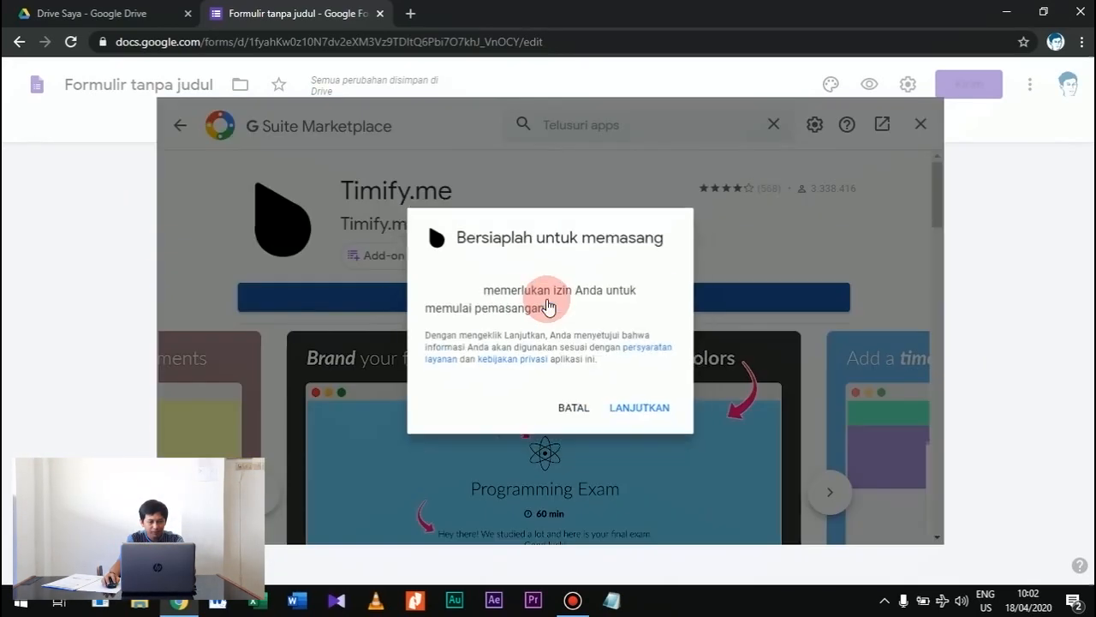
{"action": "left_click", "coordinate": [633, 419]}
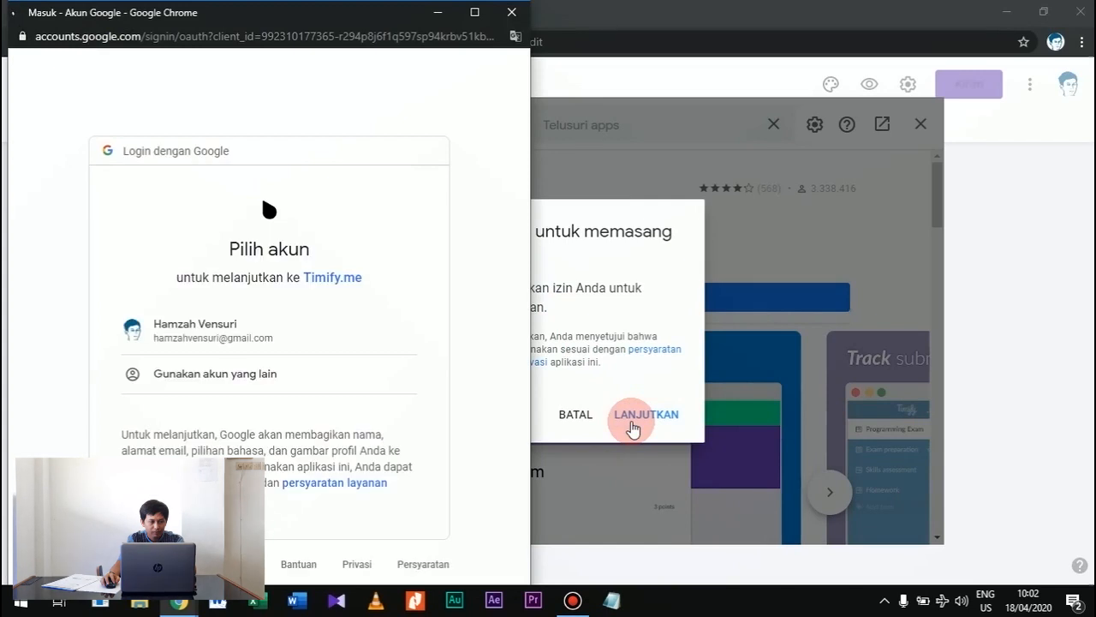
{"action": "left_click", "coordinate": [230, 339]}
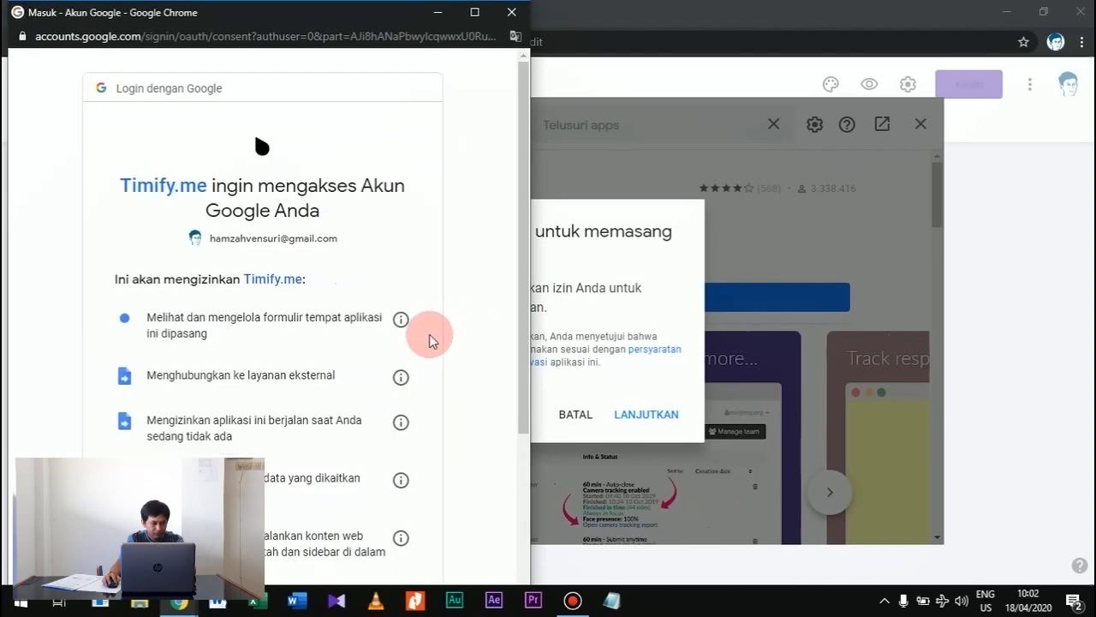
{"action": "scroll", "coordinate": [331, 360], "scroll_direction": "down", "scroll_amount": 3}
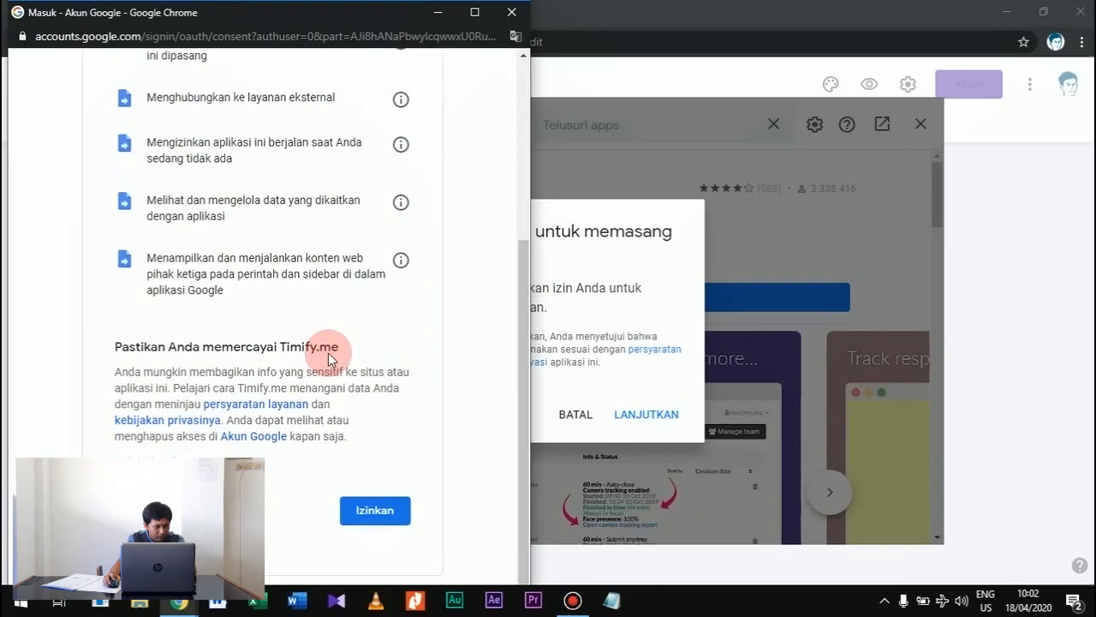
{"action": "left_click", "coordinate": [381, 510]}
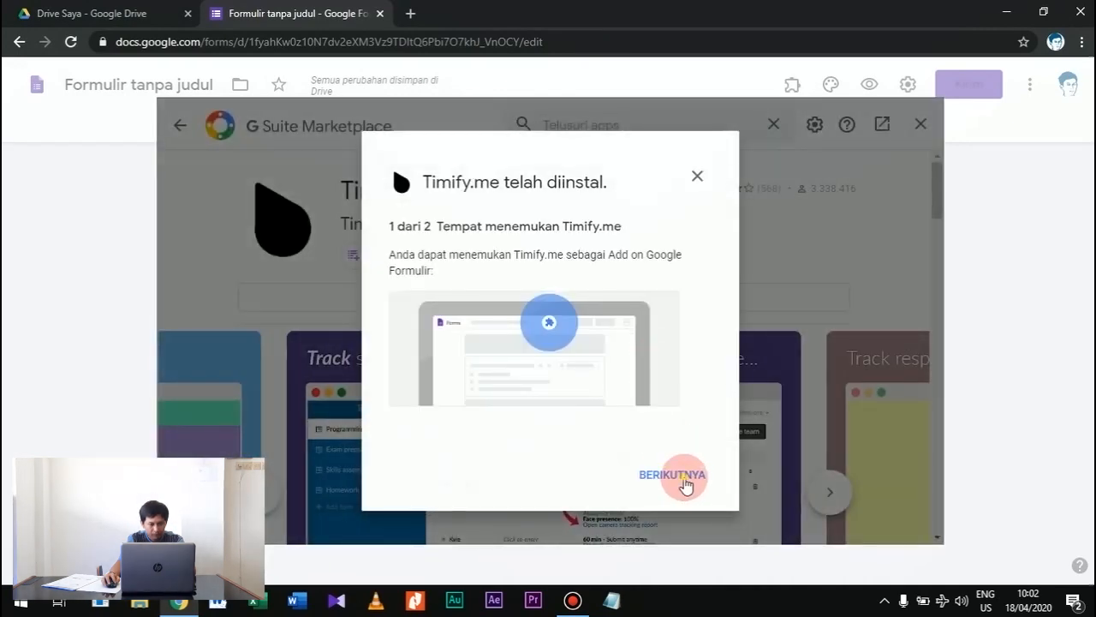
{"action": "left_click", "coordinate": [685, 481]}
{"action": "left_click", "coordinate": [685, 479]}
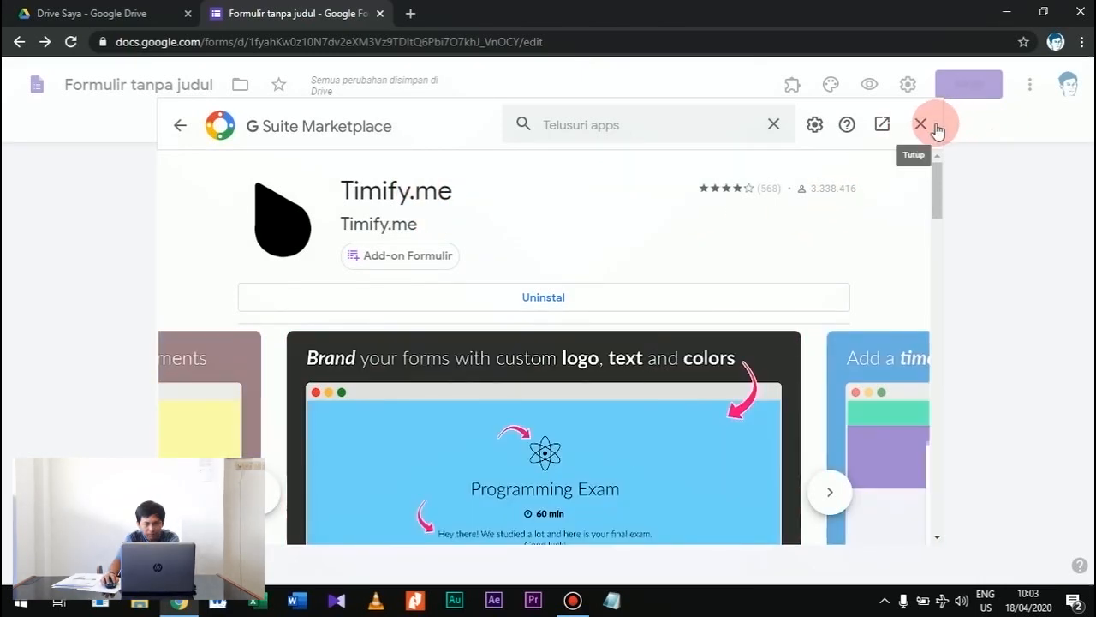
{"action": "left_click", "coordinate": [921, 125]}
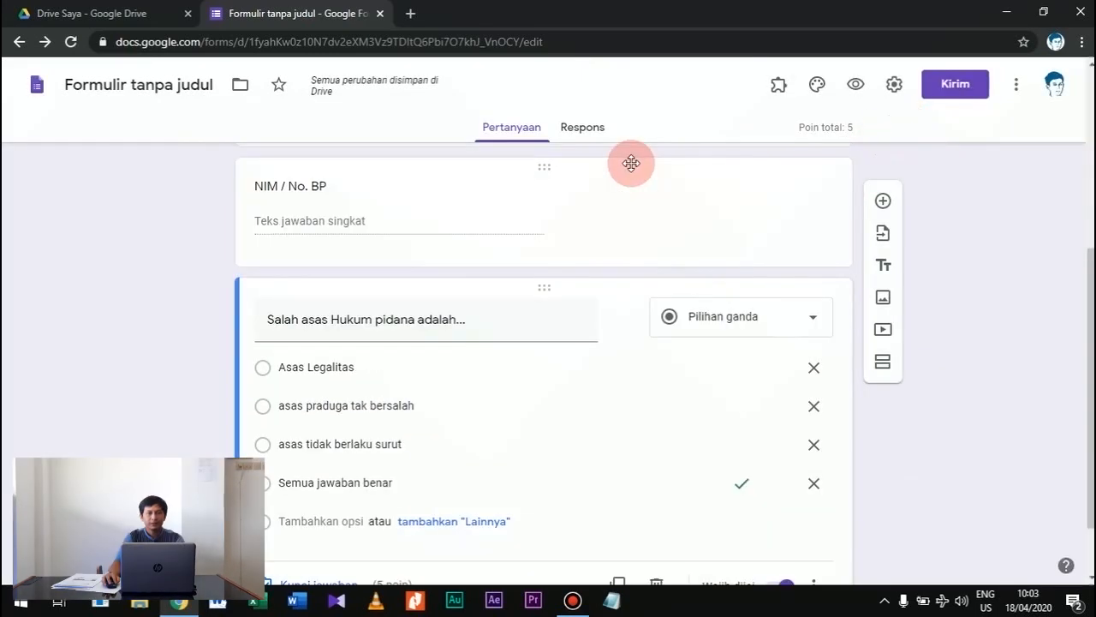
- Open the Timify.me add-on's configuration, go to the Timify.me site from it and sign in with the Google account
{"action": "left_click", "coordinate": [779, 84]}
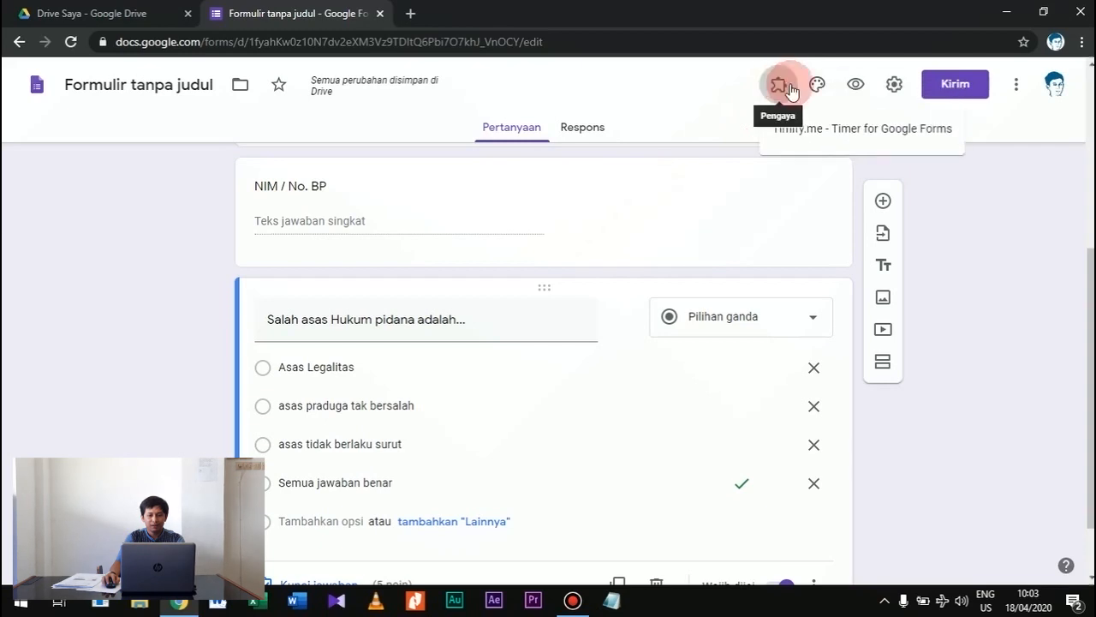
{"action": "left_click", "coordinate": [841, 142]}
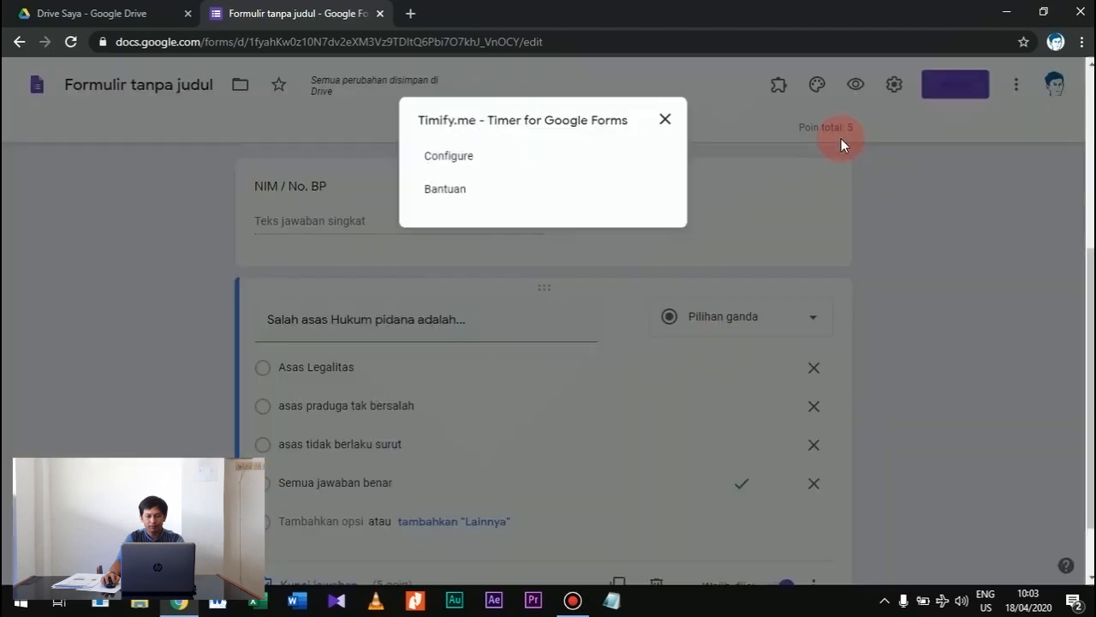
{"action": "left_click", "coordinate": [451, 167]}
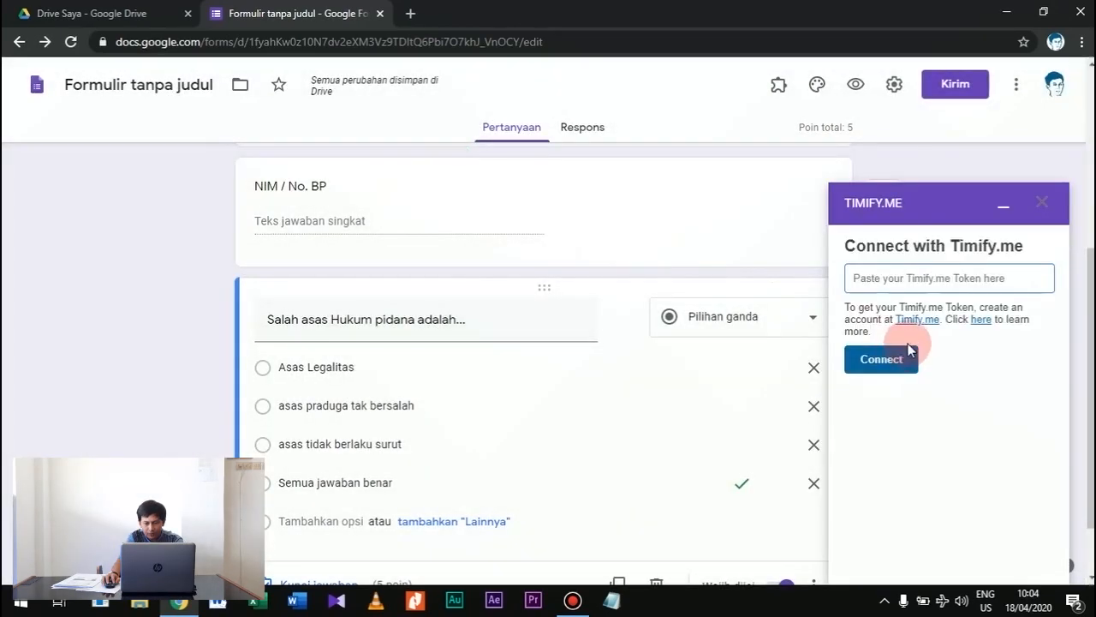
{"action": "left_click", "coordinate": [913, 325]}
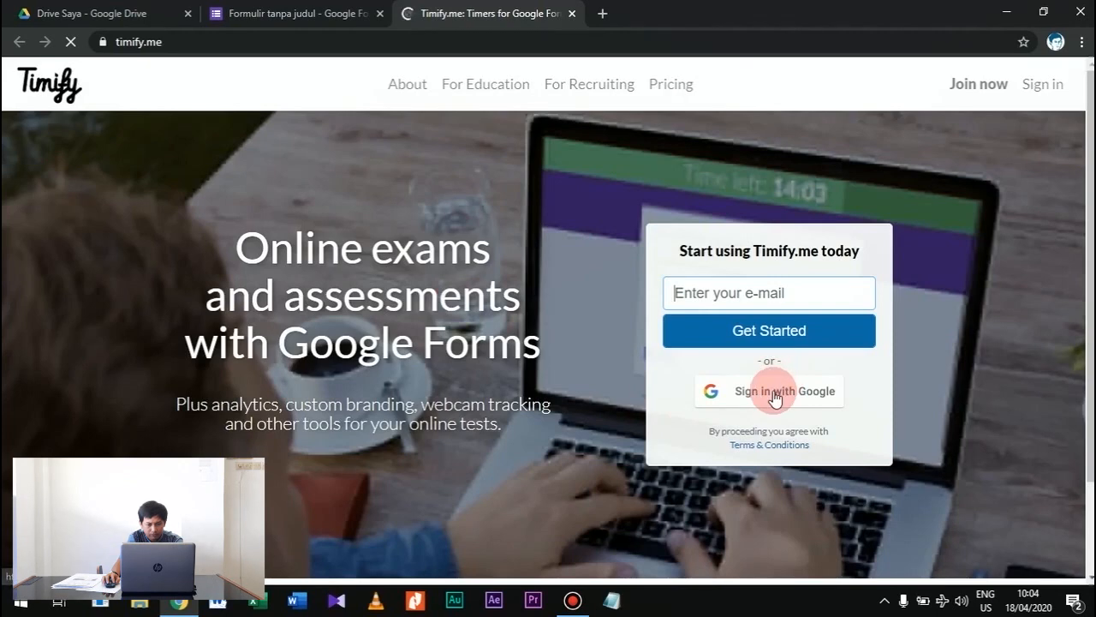
{"action": "left_click", "coordinate": [774, 398]}
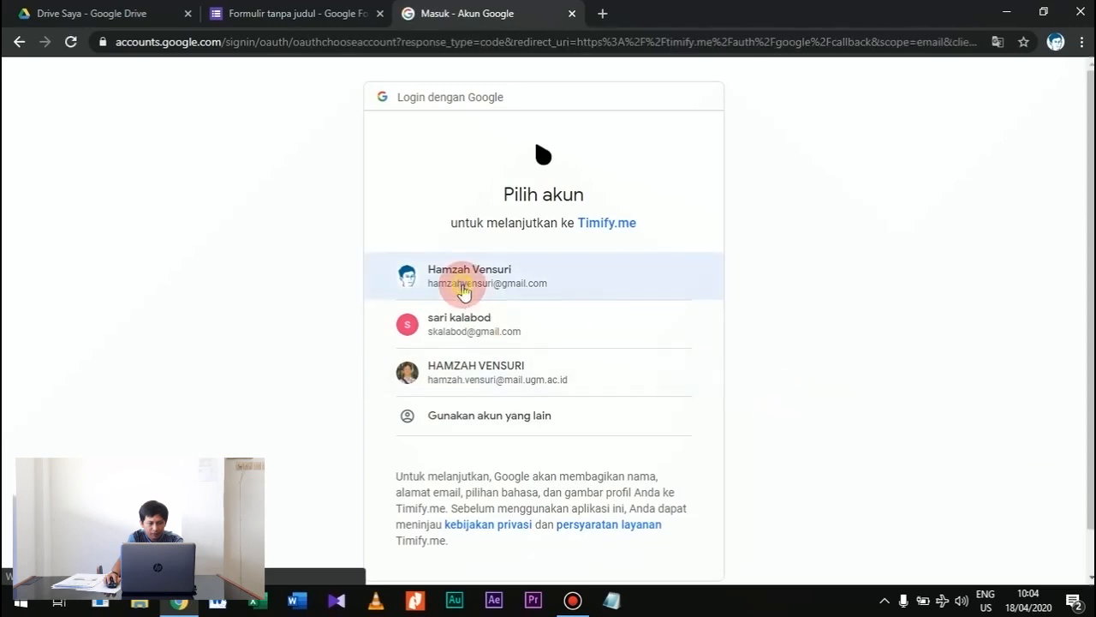
{"action": "left_click", "coordinate": [462, 288]}
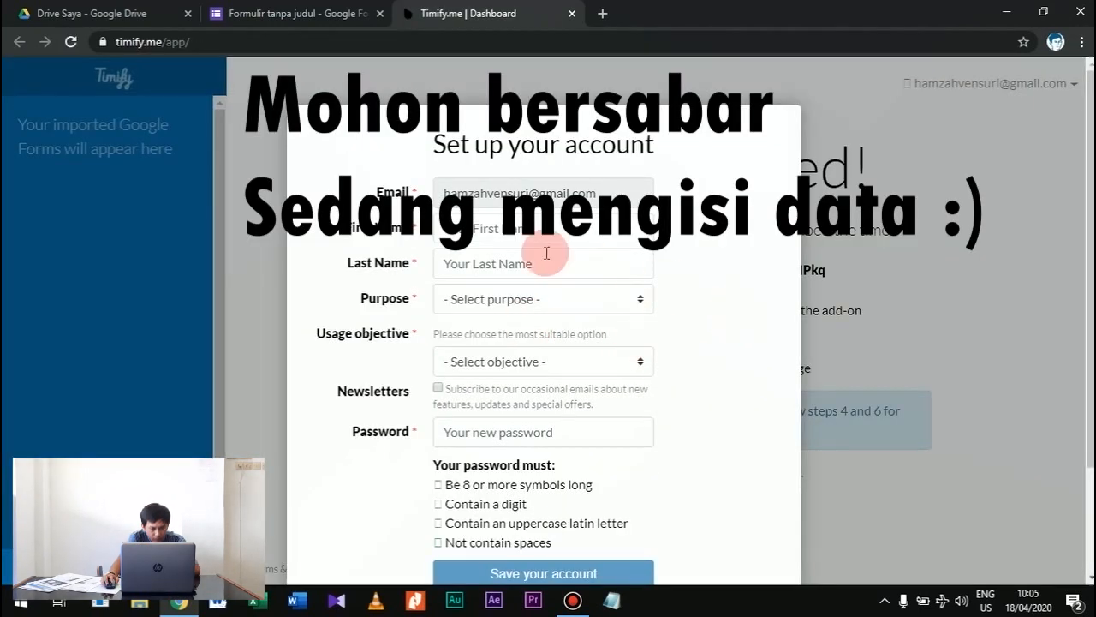
- Fill in the Timify.me account setup with the first and last name, purpose Personal and usage objective Education
{"action": "scroll", "coordinate": [692, 274], "scroll_direction": "down", "scroll_amount": 1}
{"action": "left_click", "coordinate": [527, 172]}
{"action": "type", "text": "Hamzah"}
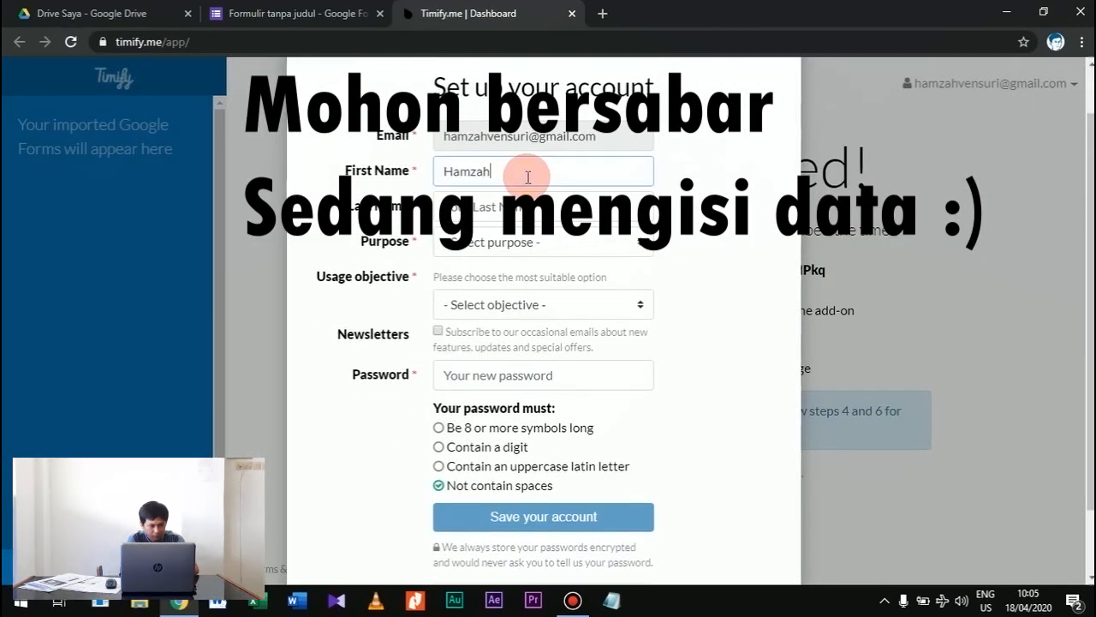
{"action": "left_click", "coordinate": [527, 206]}
{"action": "type", "text": "Vensuri"}
{"action": "left_click", "coordinate": [521, 241]}
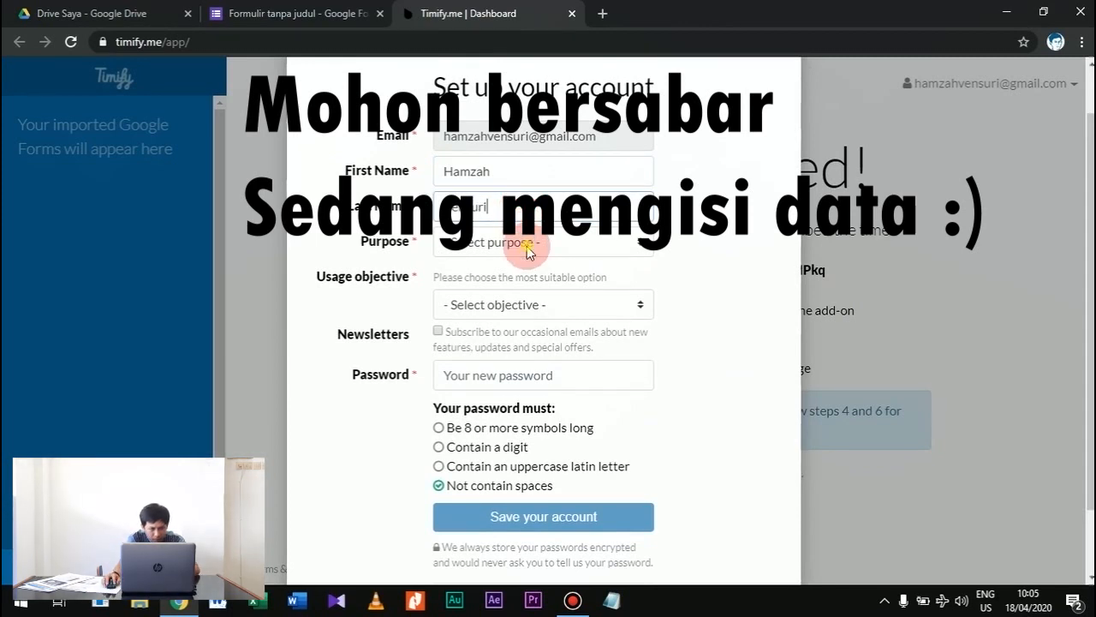
{"action": "left_click", "coordinate": [510, 279]}
{"action": "left_click", "coordinate": [517, 304]}
{"action": "left_click", "coordinate": [512, 360]}
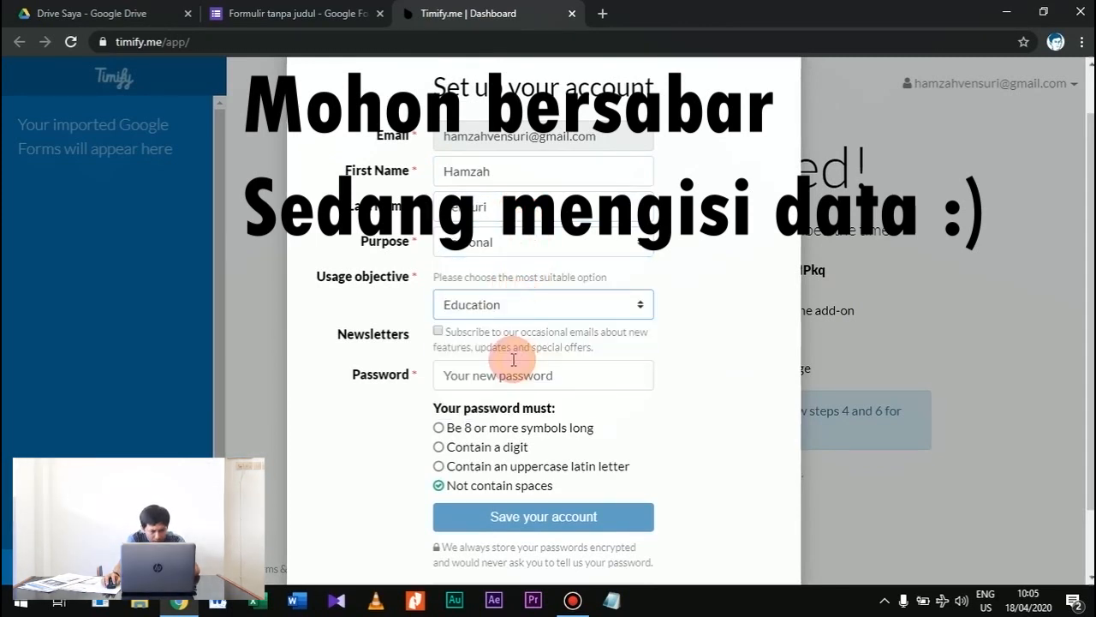
- Enter a new account password in the Timify.me account setup and save the account
{"action": "scroll", "coordinate": [543, 357], "scroll_direction": "down", "scroll_amount": 1}
{"action": "left_click", "coordinate": [492, 297]}
{"action": "type", "text": "•••••••••"}
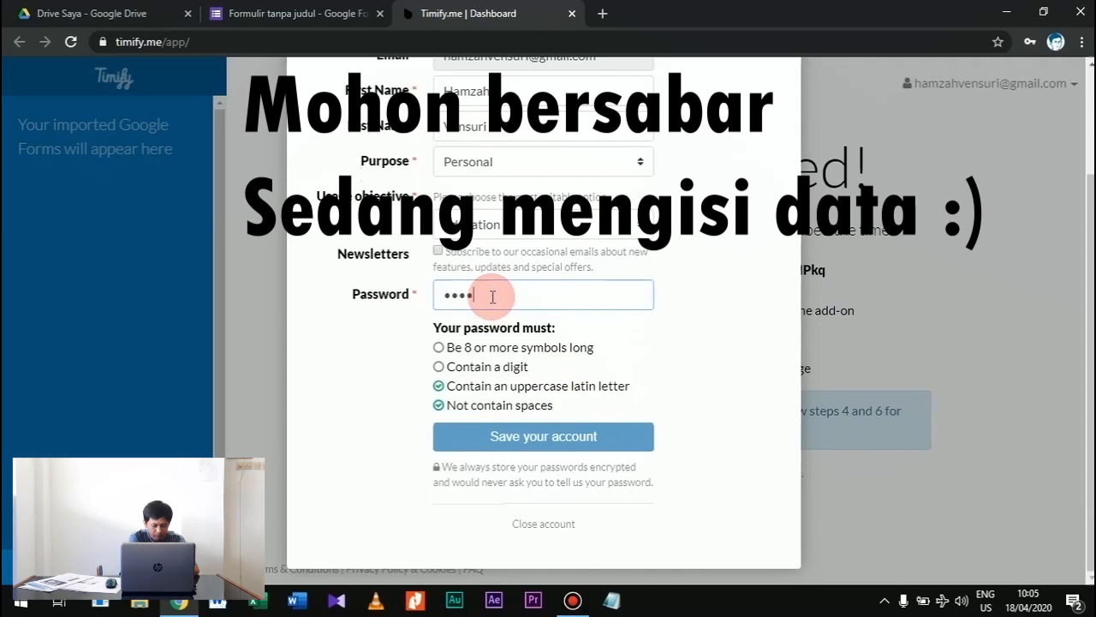
{"action": "type", "text": "•••"}
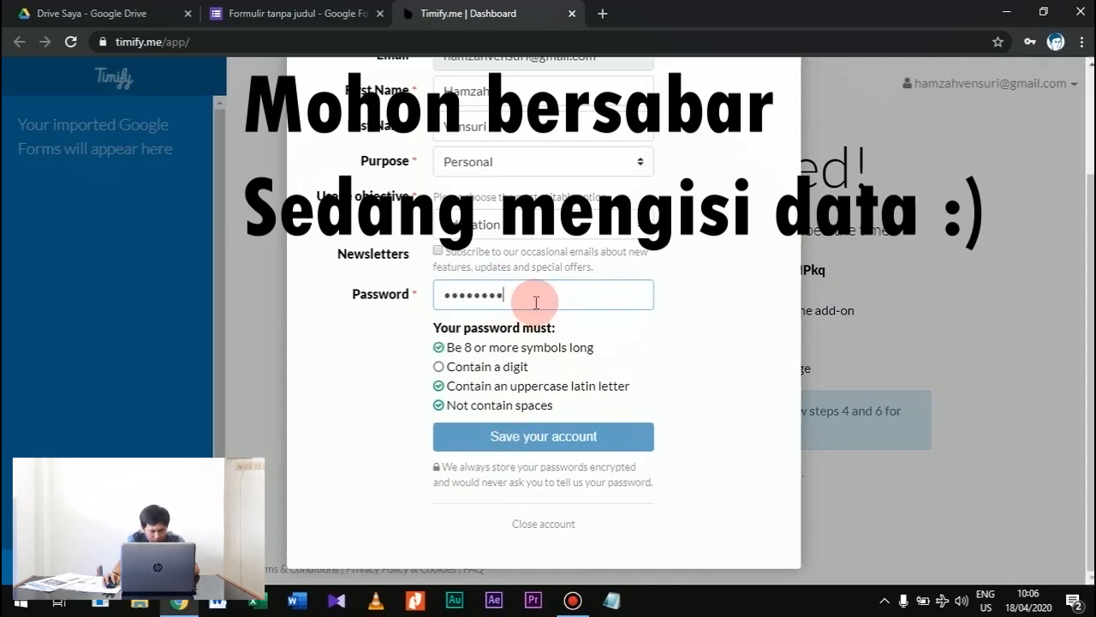
{"action": "left_click", "coordinate": [526, 439]}
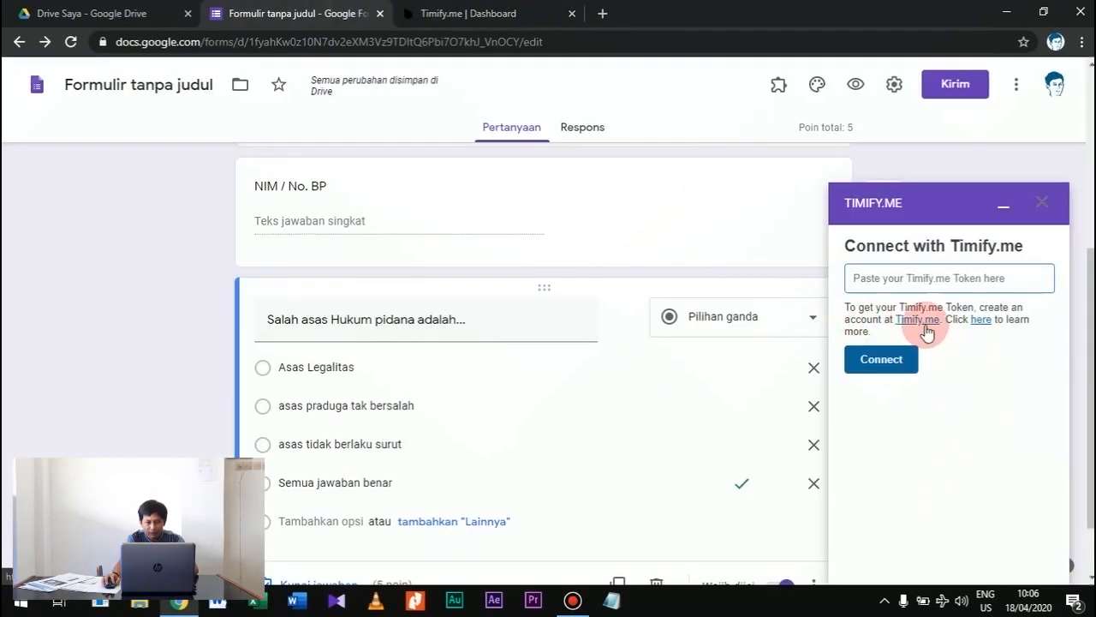
- Connect the form's add-on using the Secure Token copied from the Timify.me dashboard, and enable the add-on for this form
{"action": "left_click", "coordinate": [486, 26]}
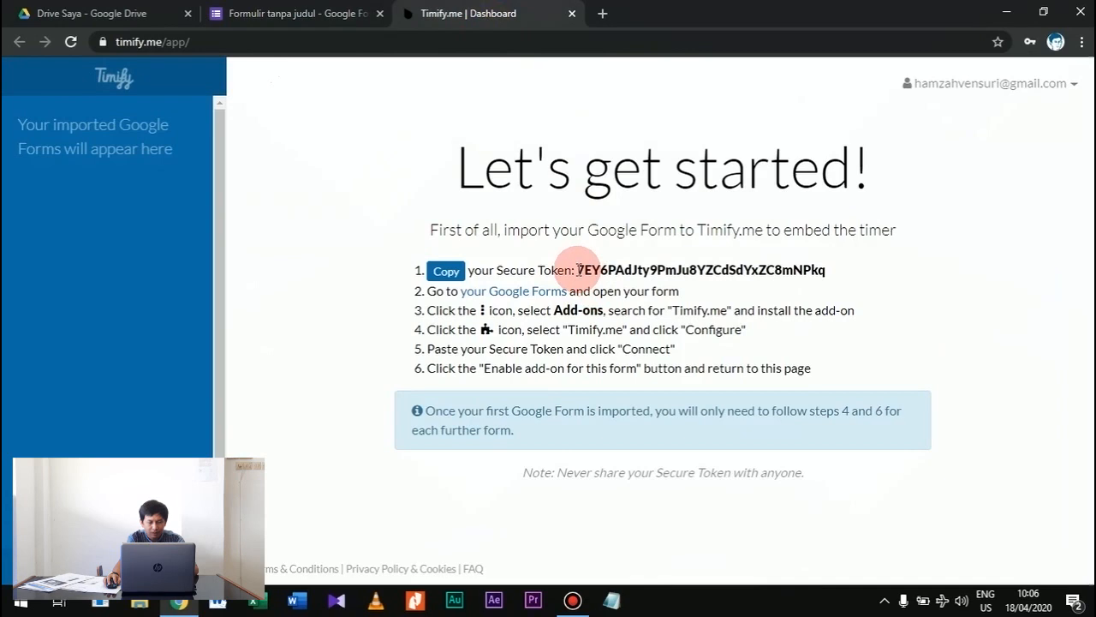
{"action": "left_click_drag", "start_coordinate": [578, 269], "coordinate": [835, 272]}
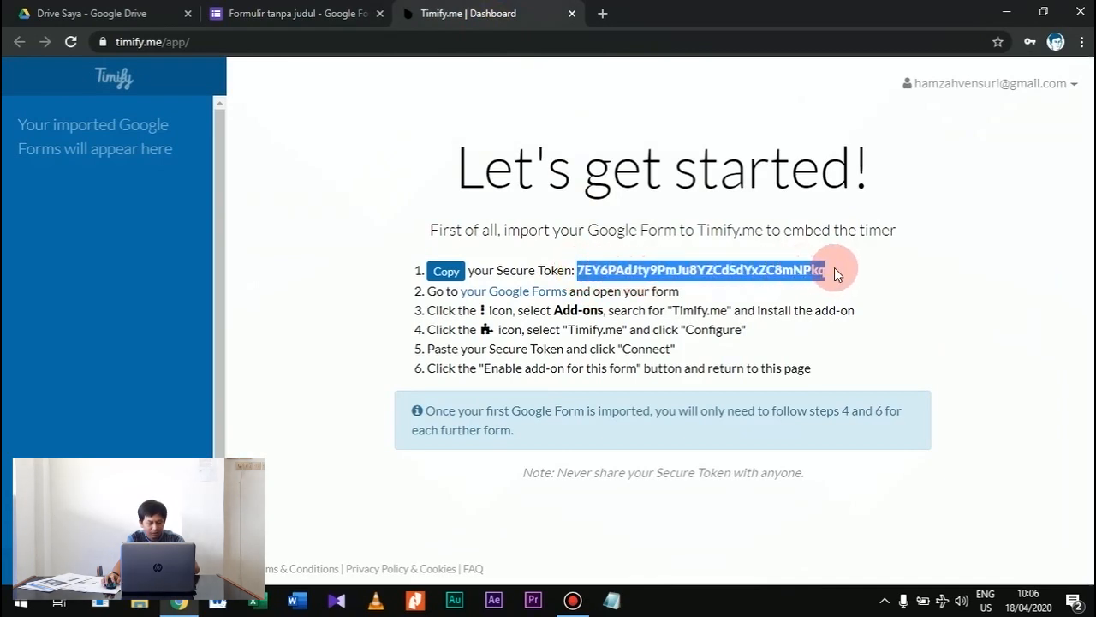
{"action": "left_click", "coordinate": [295, 13]}
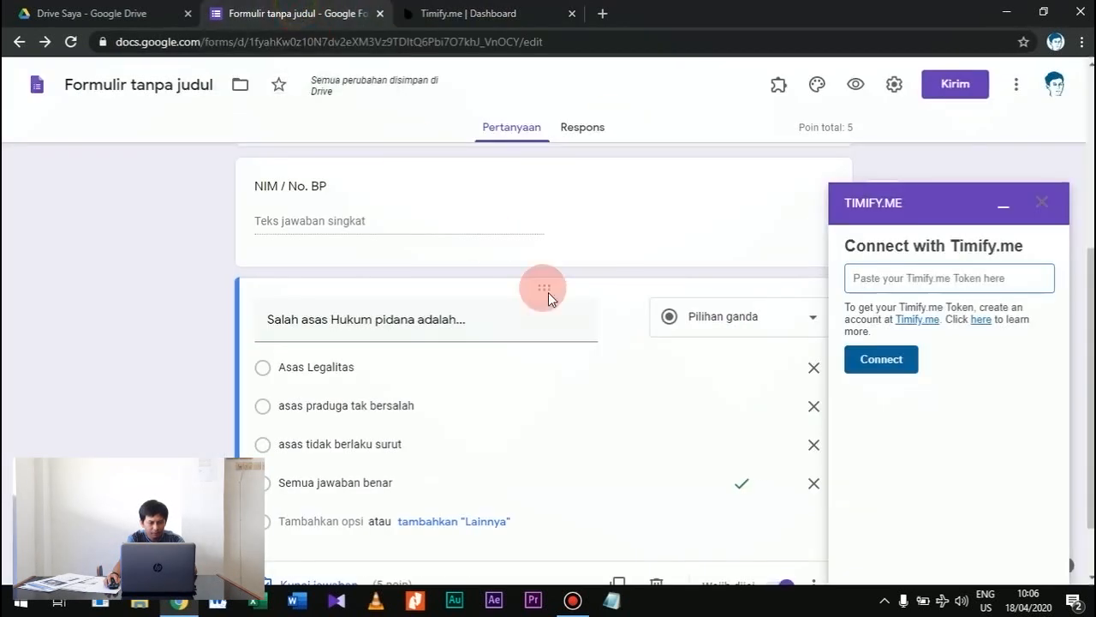
{"action": "left_click", "coordinate": [902, 278]}
{"action": "key", "text": "ctrl+v"}
{"action": "left_click", "coordinate": [882, 361]}
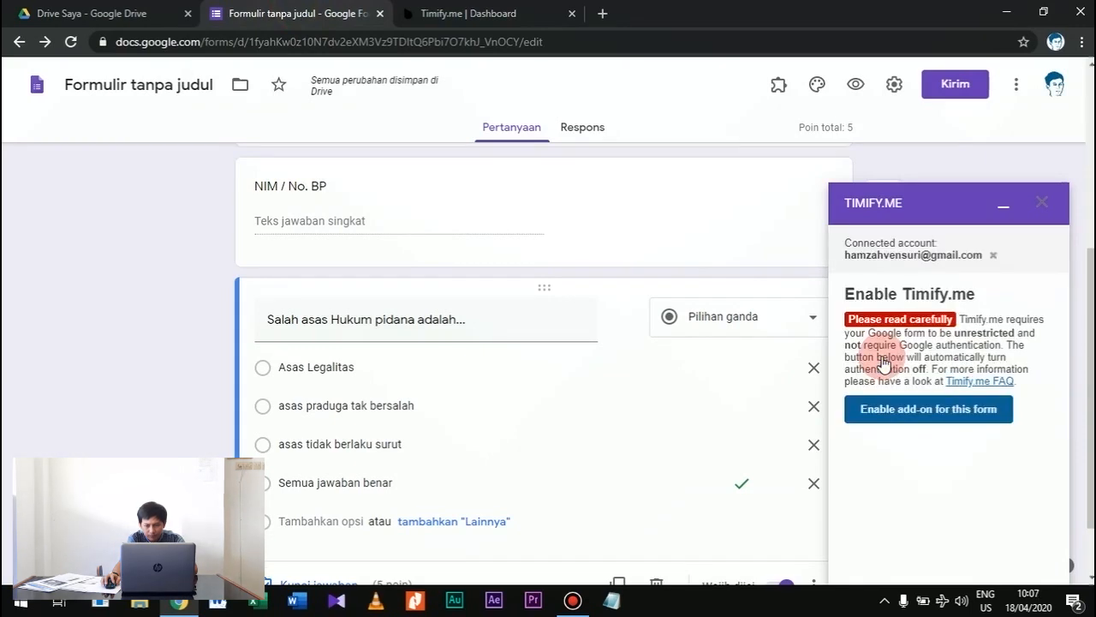
{"action": "left_click", "coordinate": [946, 417]}
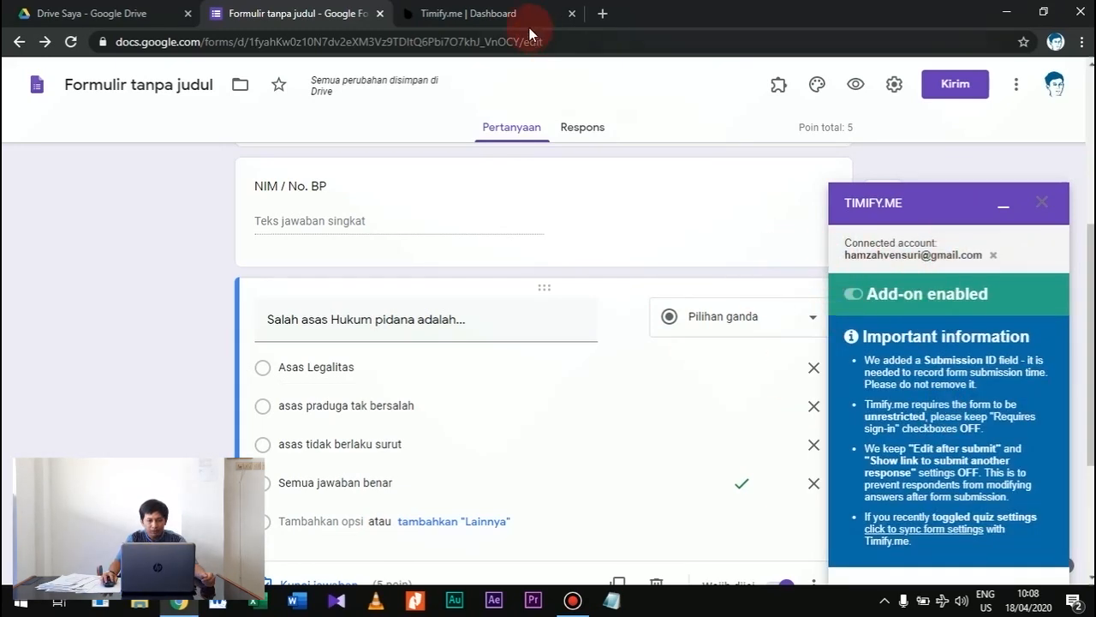
- In the Timify.me dashboard, start a pre-configured test for the public form link of Hukum Pidana and add the respondent's e-mail address
{"action": "left_click", "coordinate": [486, 14]}
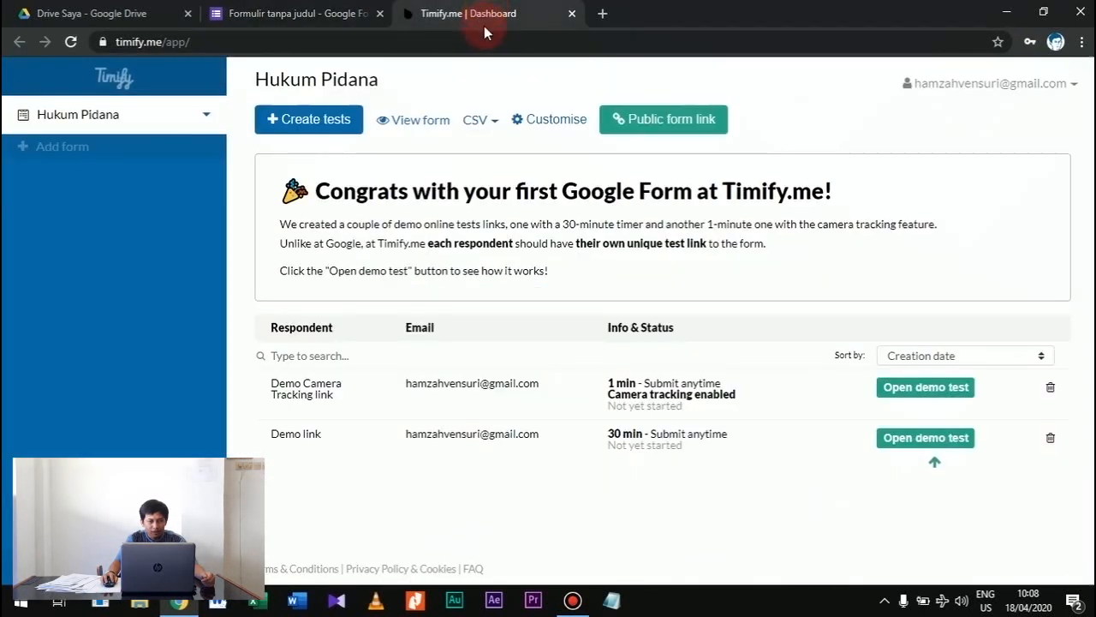
{"action": "left_click", "coordinate": [670, 129]}
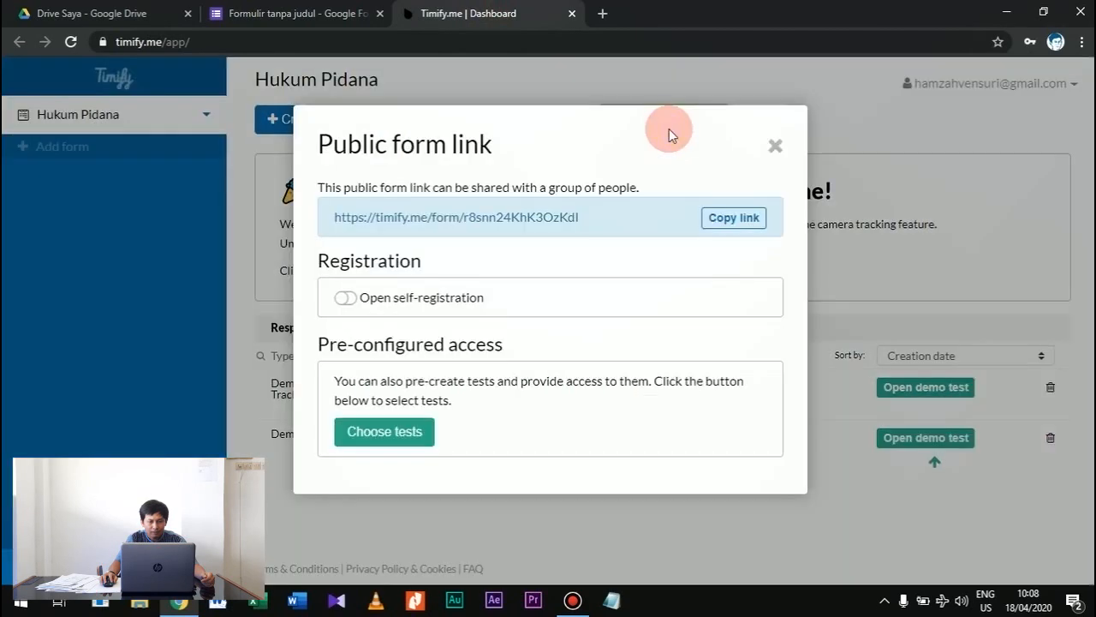
{"action": "left_click", "coordinate": [392, 442]}
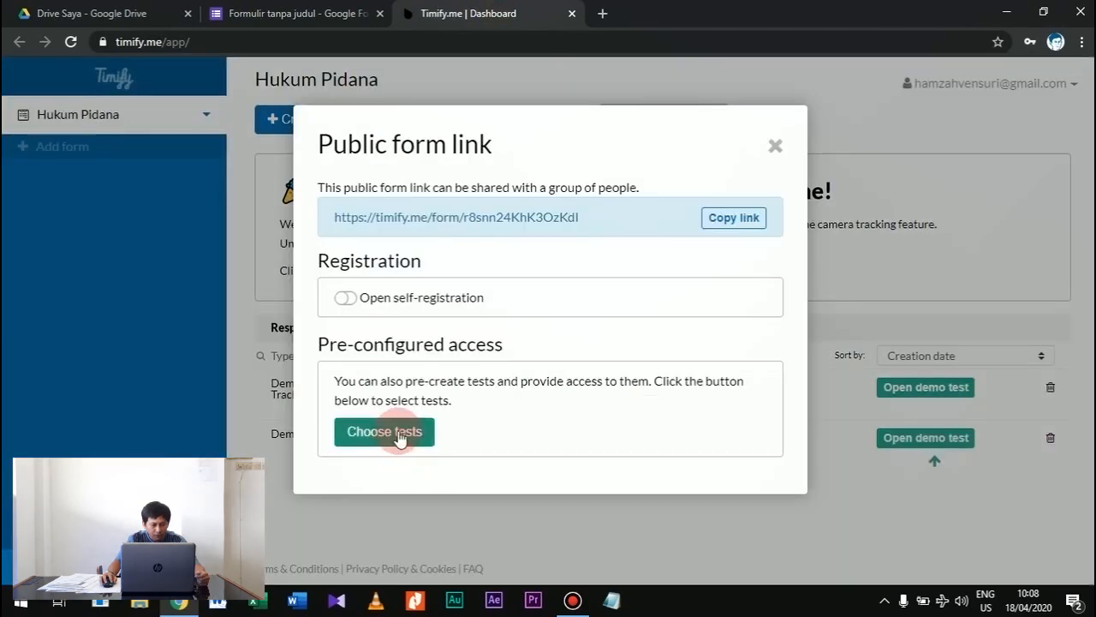
{"action": "left_click", "coordinate": [397, 442]}
{"action": "left_click", "coordinate": [386, 289]}
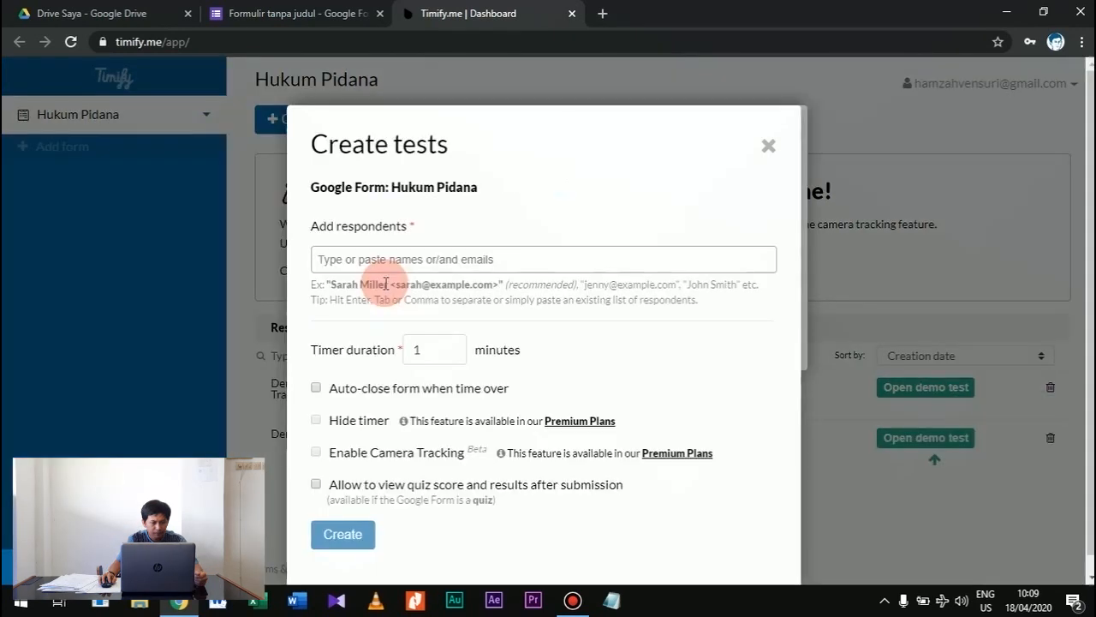
{"action": "left_click", "coordinate": [358, 243]}
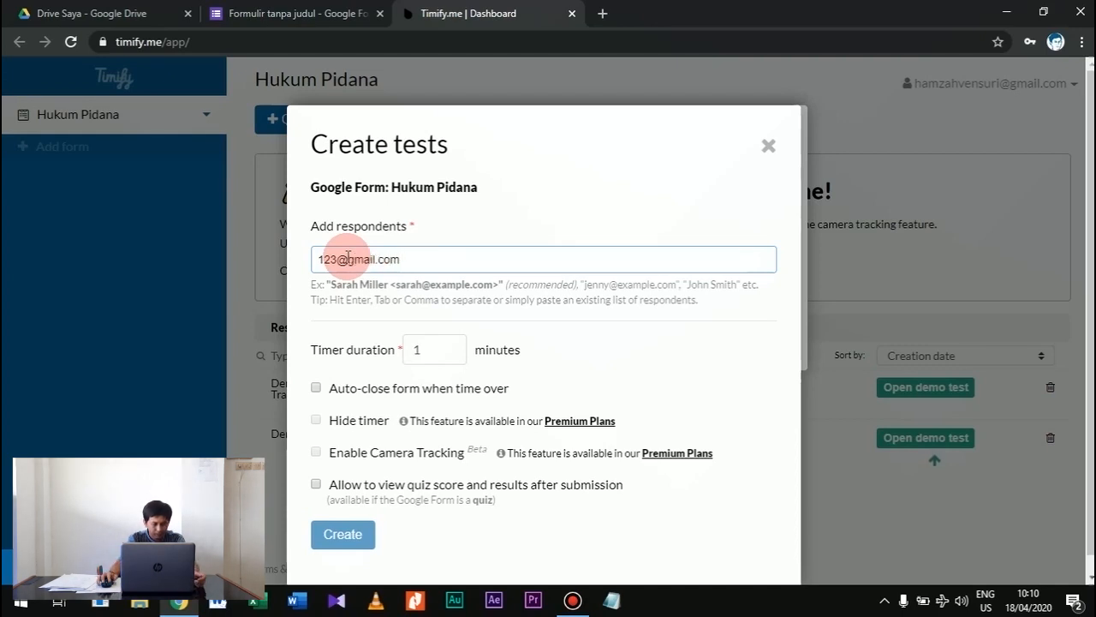
{"action": "key", "text": "Return"}
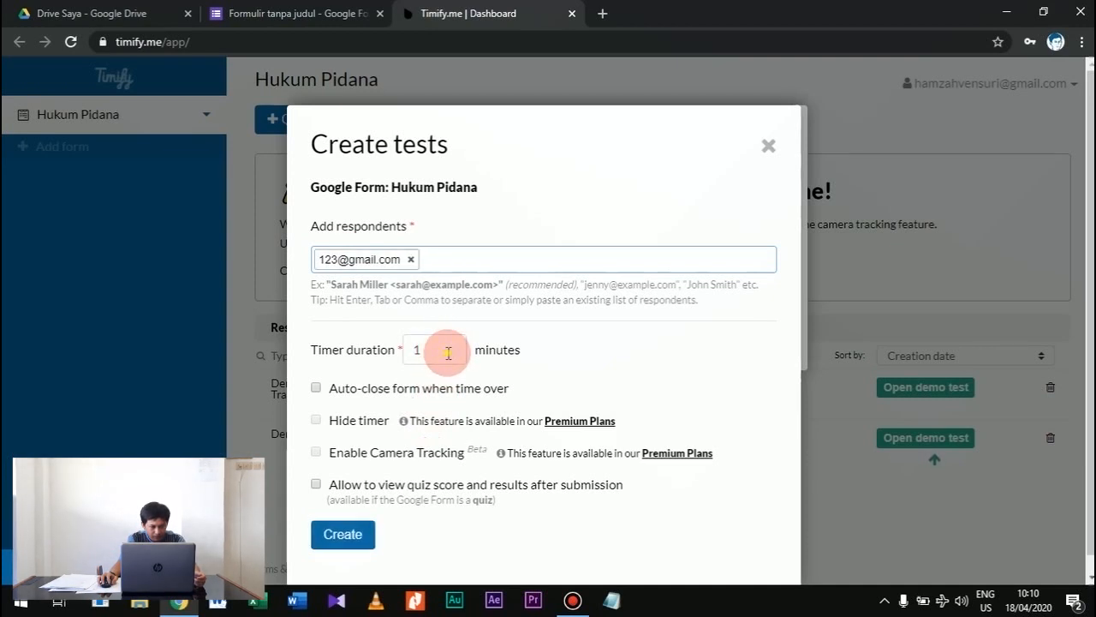
- Set the timer duration to 60 minutes, enable auto-closing the form when time is over, and create the test
{"action": "double_click", "coordinate": [447, 352]}
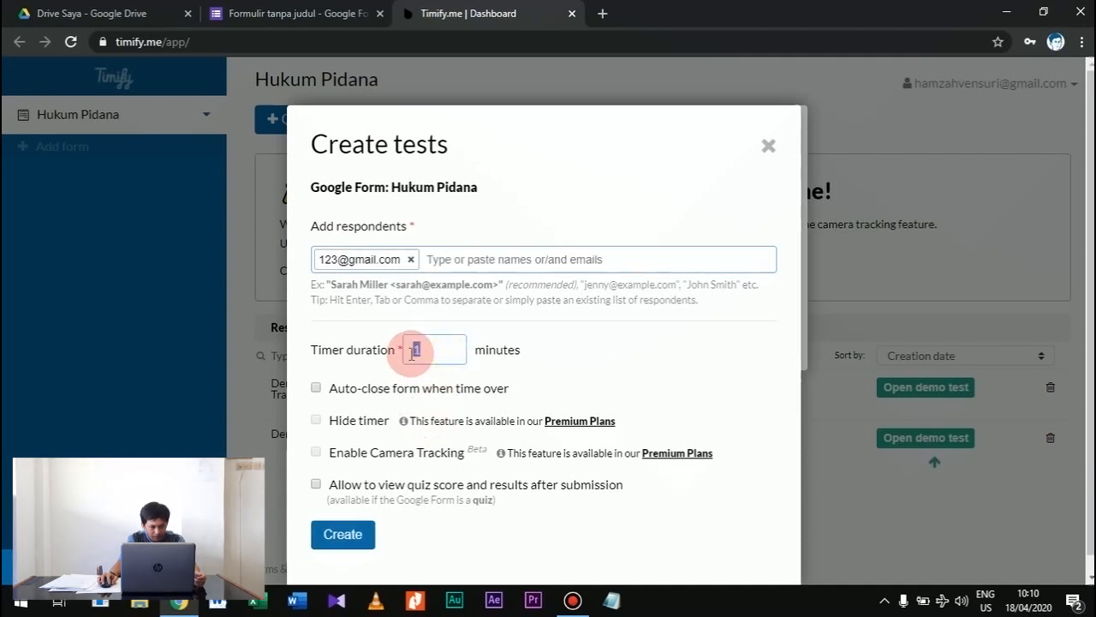
{"action": "left_click", "coordinate": [468, 258]}
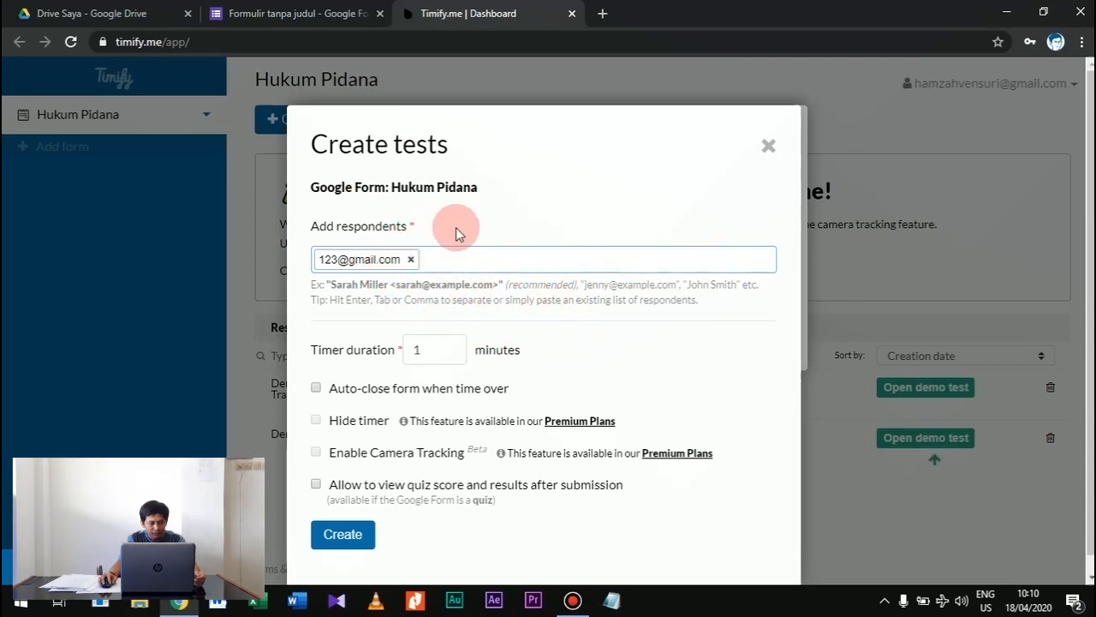
{"action": "left_click", "coordinate": [440, 352]}
{"action": "key", "text": "BackSpace"}
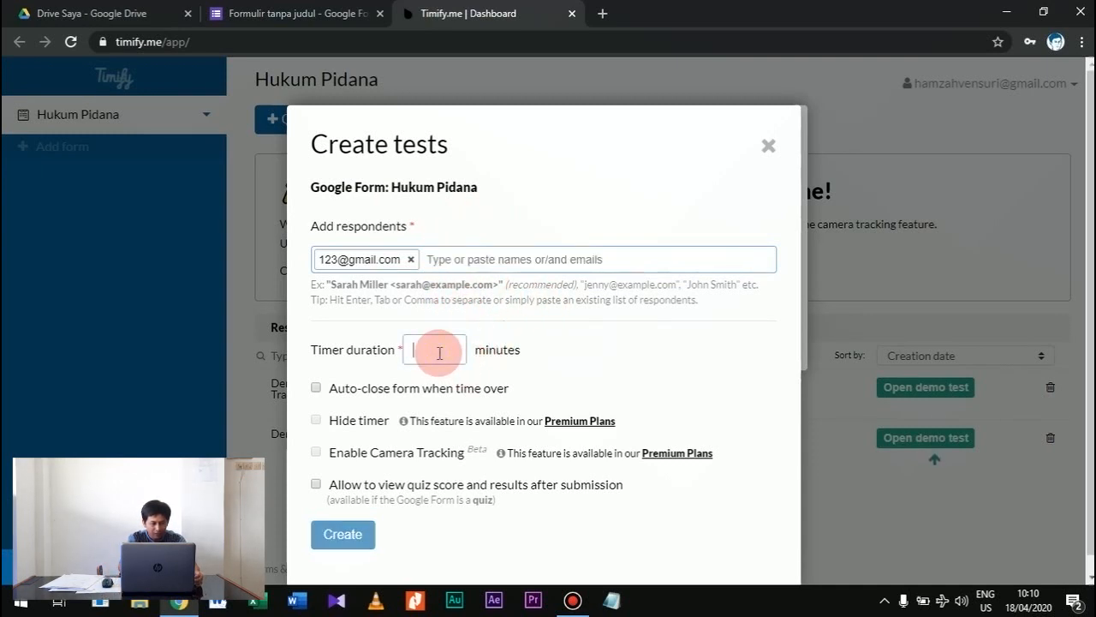
{"action": "type", "text": "60"}
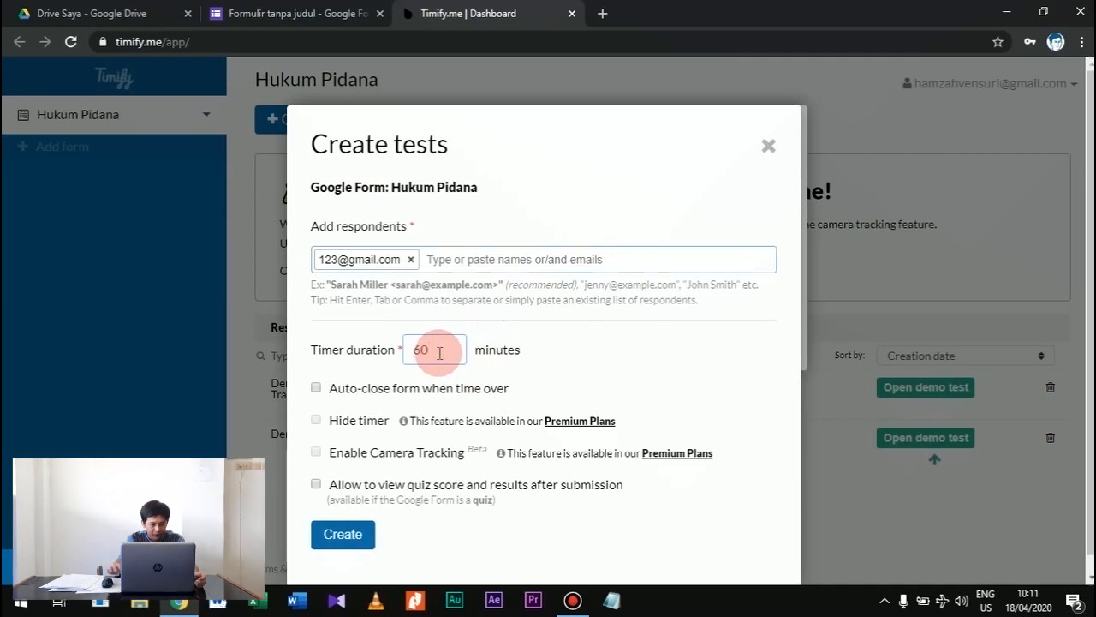
{"action": "scroll", "coordinate": [648, 320], "scroll_direction": "down", "scroll_amount": 1}
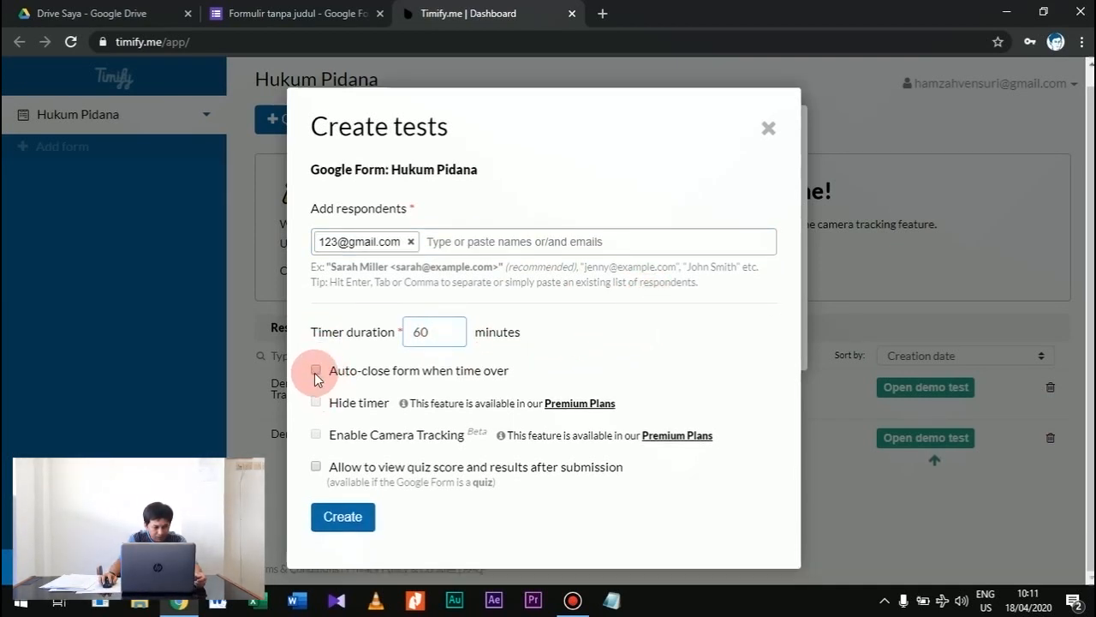
{"action": "left_click", "coordinate": [316, 372]}
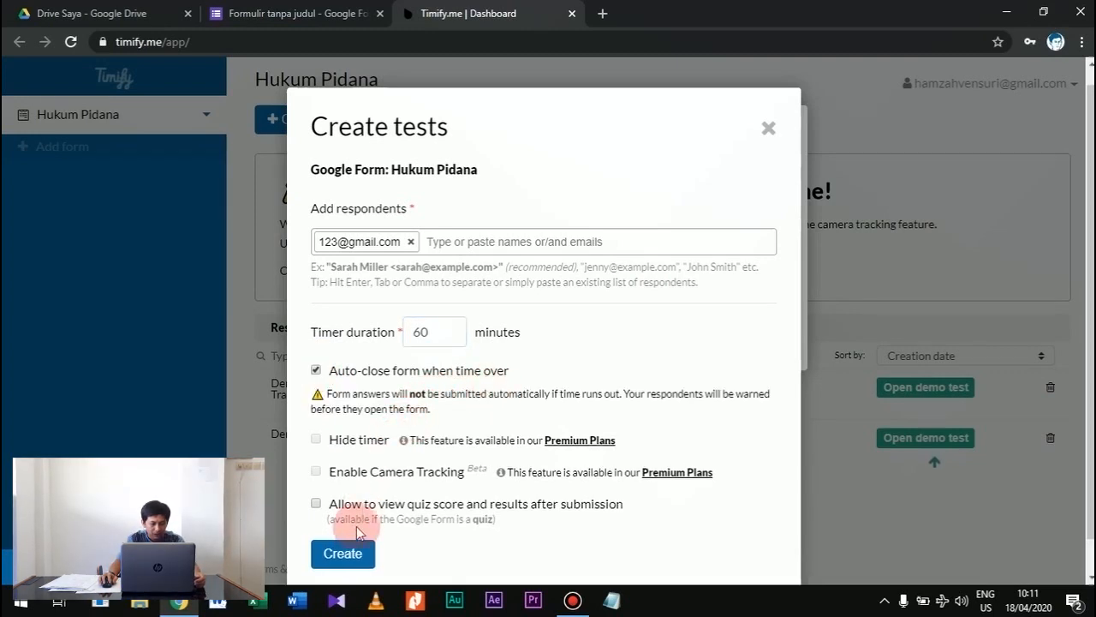
{"action": "left_click", "coordinate": [348, 557]}
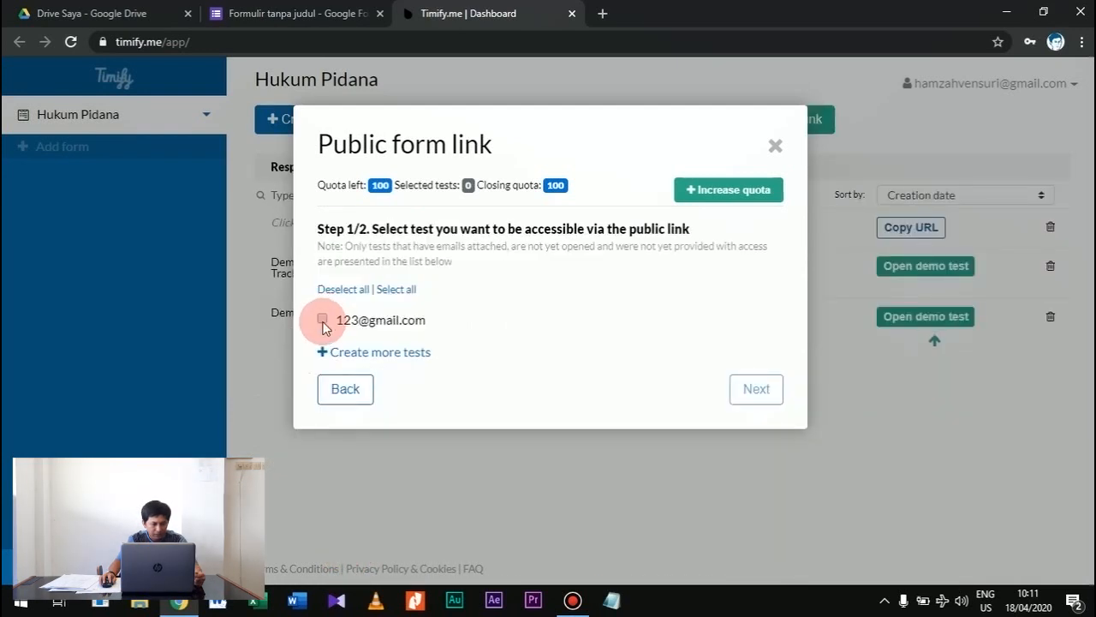
- Provide access to the new respondent's test via the public form link, and copy the public link and the test's own URL
{"action": "left_click", "coordinate": [323, 319]}
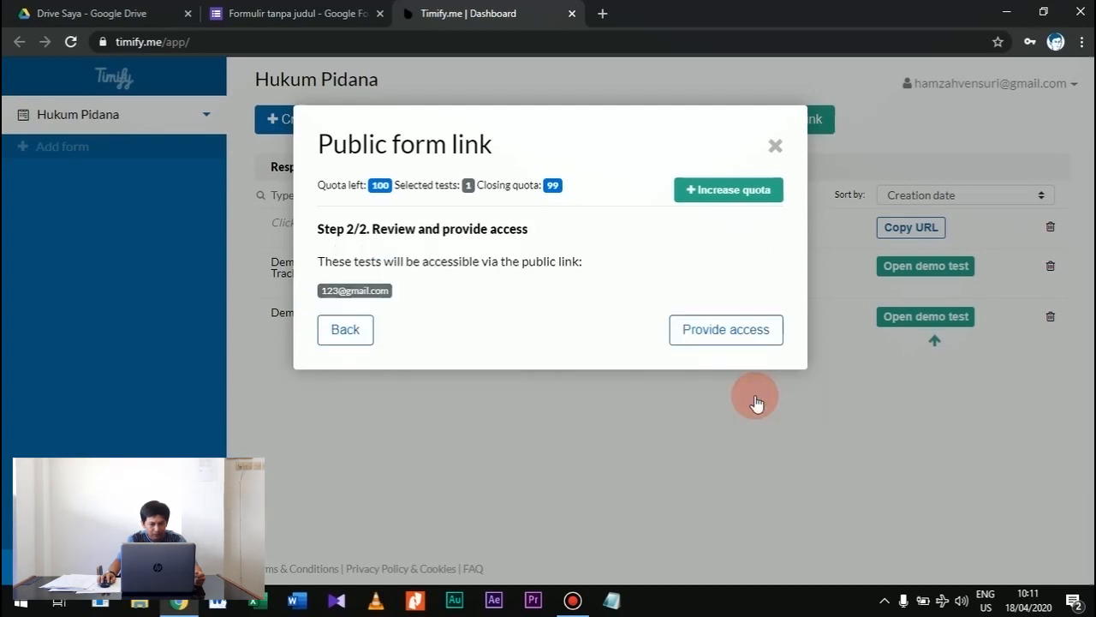
{"action": "left_click", "coordinate": [725, 329]}
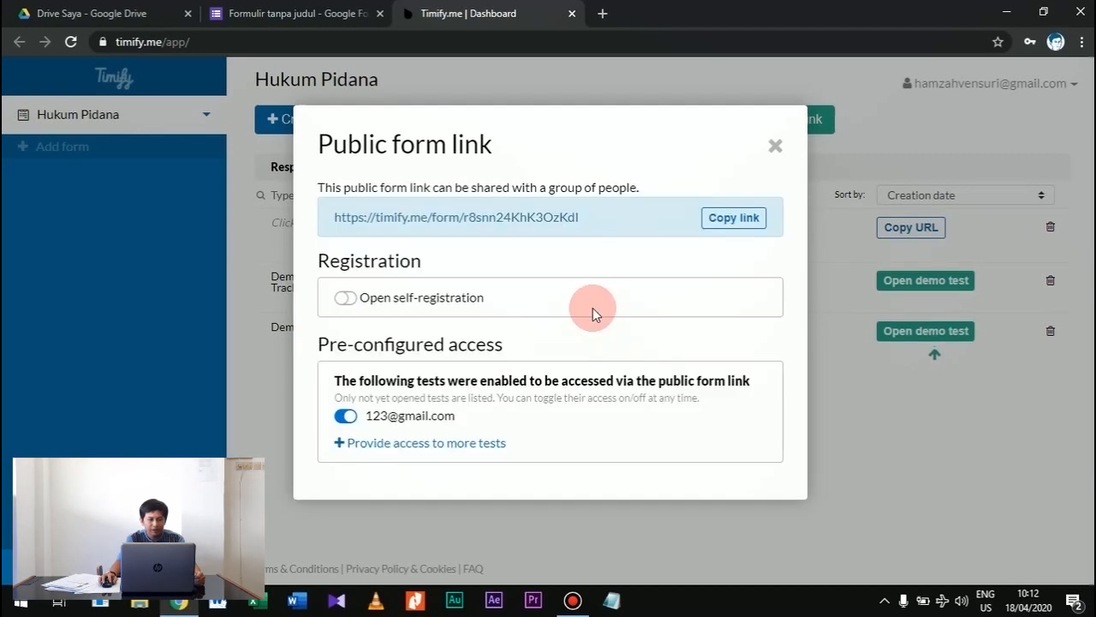
{"action": "left_click", "coordinate": [715, 219]}
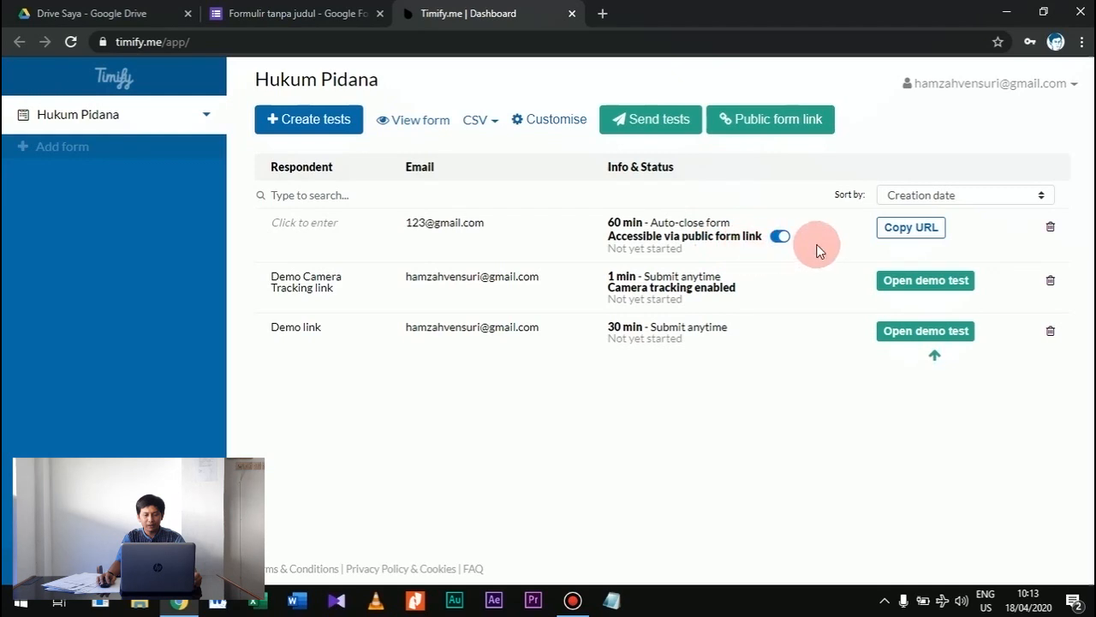
{"action": "left_click", "coordinate": [892, 228]}
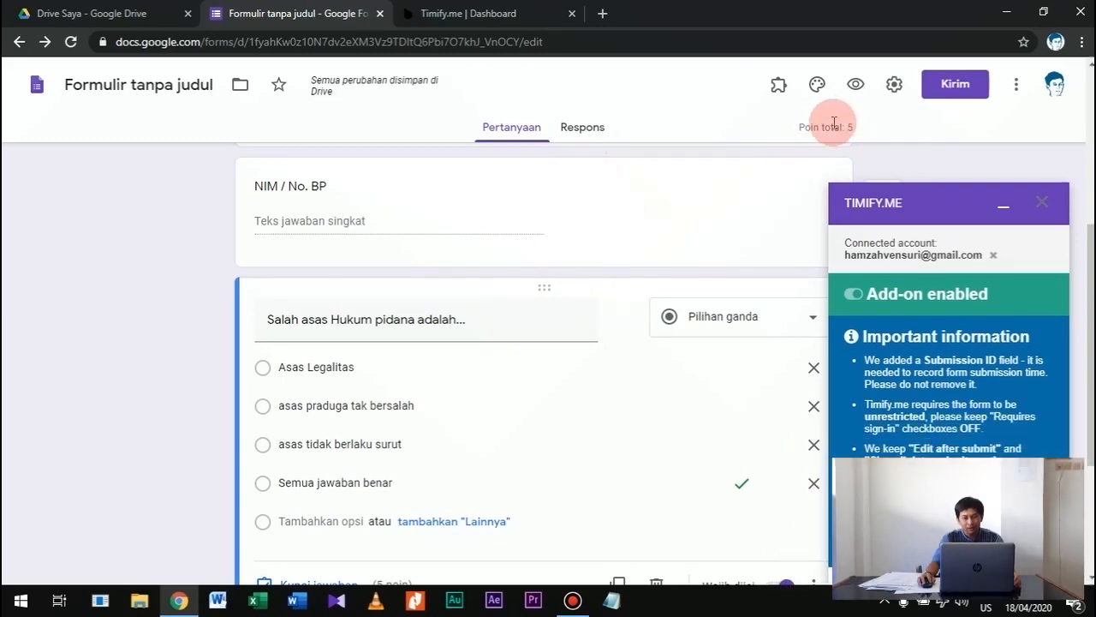
- Return to the Google Forms editor and preview the Hukum Pidana form as respondents see it
{"action": "left_click", "coordinate": [856, 85]}
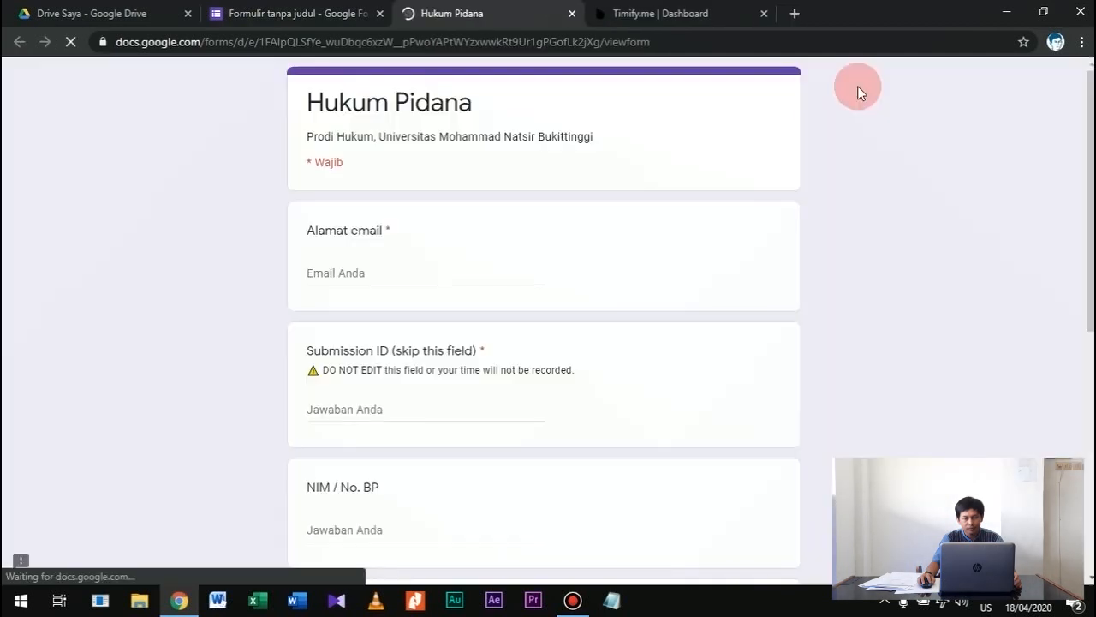